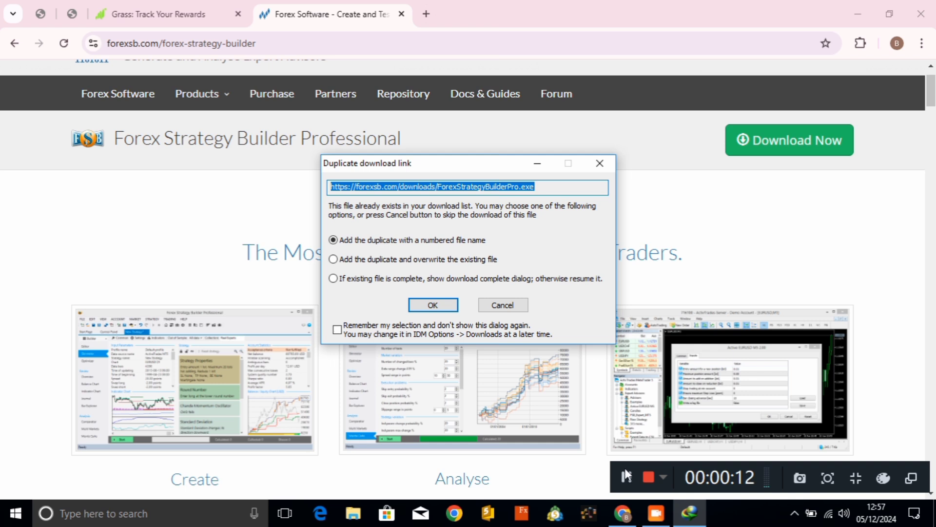
Accept the license agreement and keep the default destination folder and full installation components in the Forex Strategy Builder Pro setup.
{"action": "left_click", "coordinate": [625, 475]}
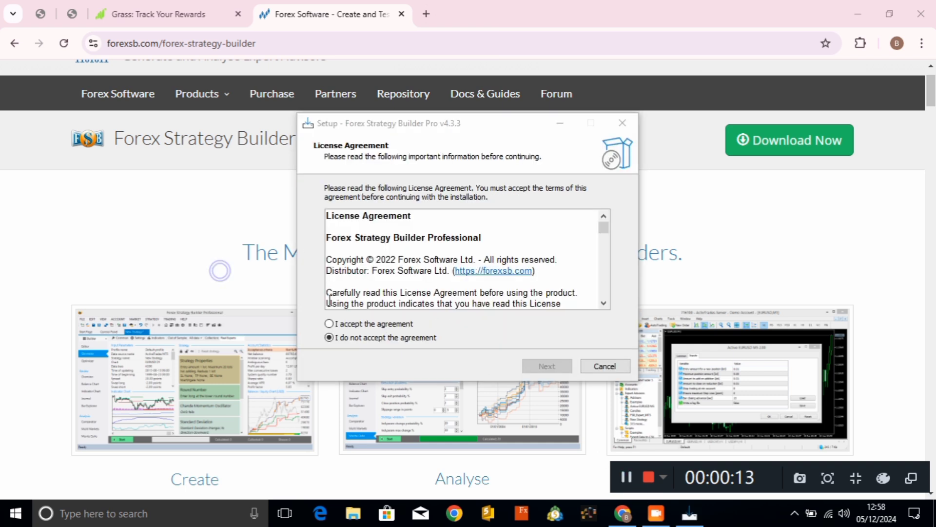
{"action": "left_click", "coordinate": [340, 325]}
{"action": "left_click", "coordinate": [546, 367]}
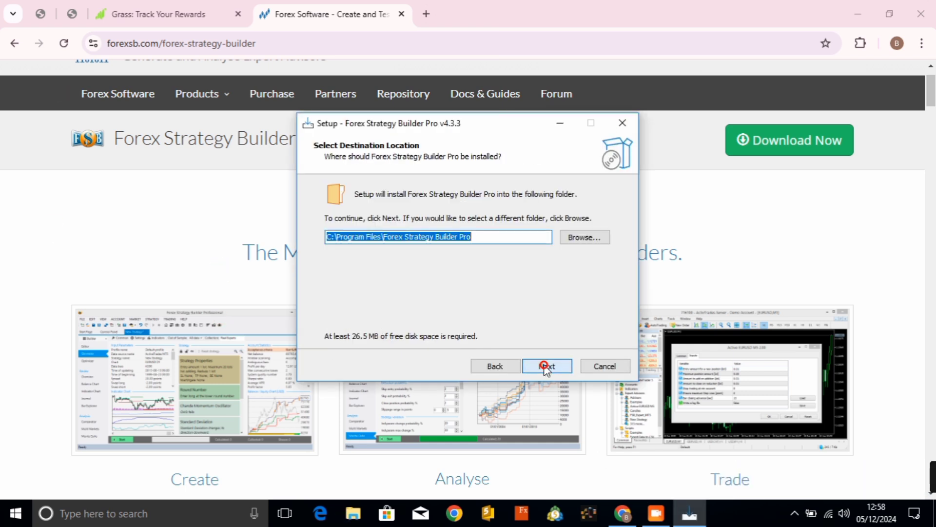
{"action": "left_click", "coordinate": [546, 366]}
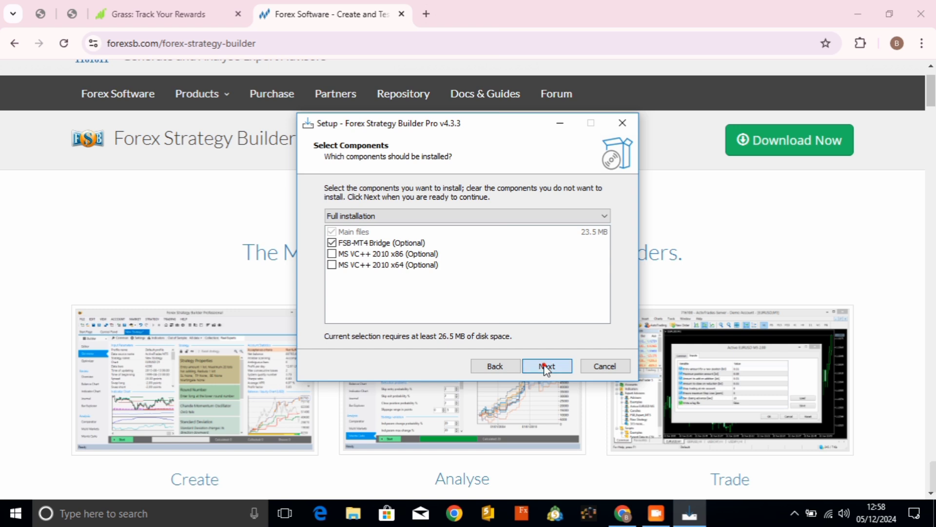
{"action": "left_click", "coordinate": [545, 366]}
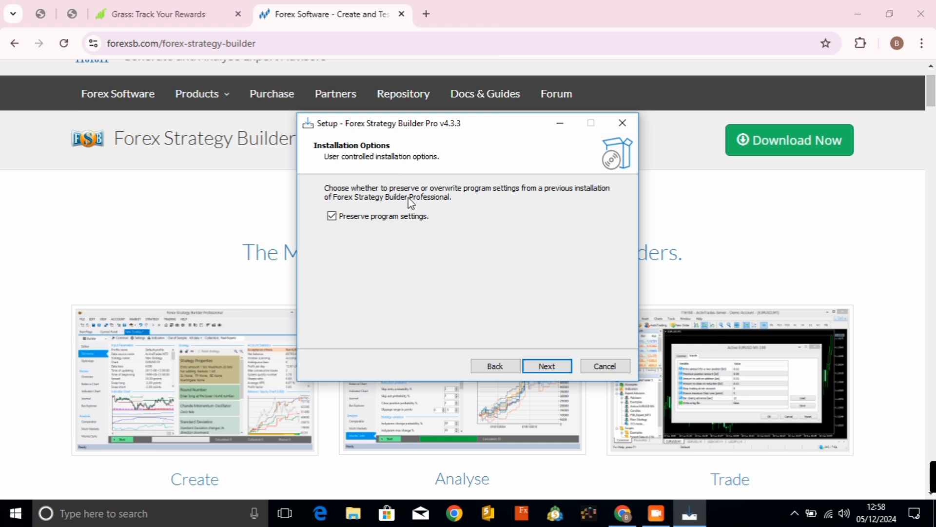
Complete the installation without preserving program settings, launch the application and decline the forex history data download.
{"action": "left_click", "coordinate": [332, 216]}
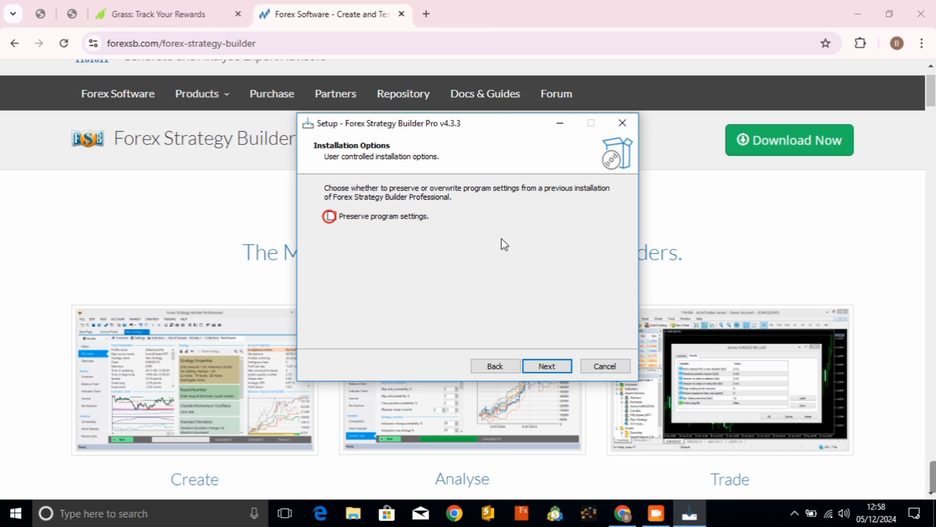
{"action": "left_click", "coordinate": [555, 367]}
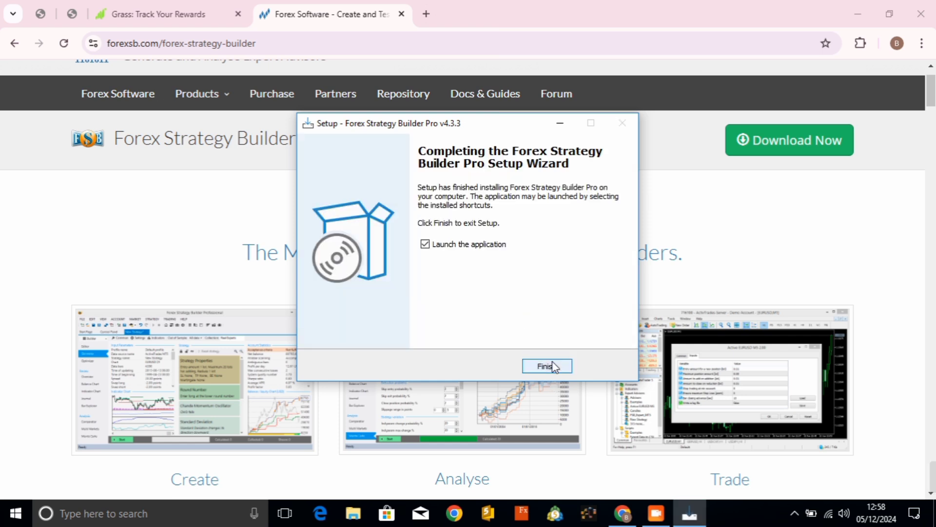
{"action": "left_click", "coordinate": [552, 364]}
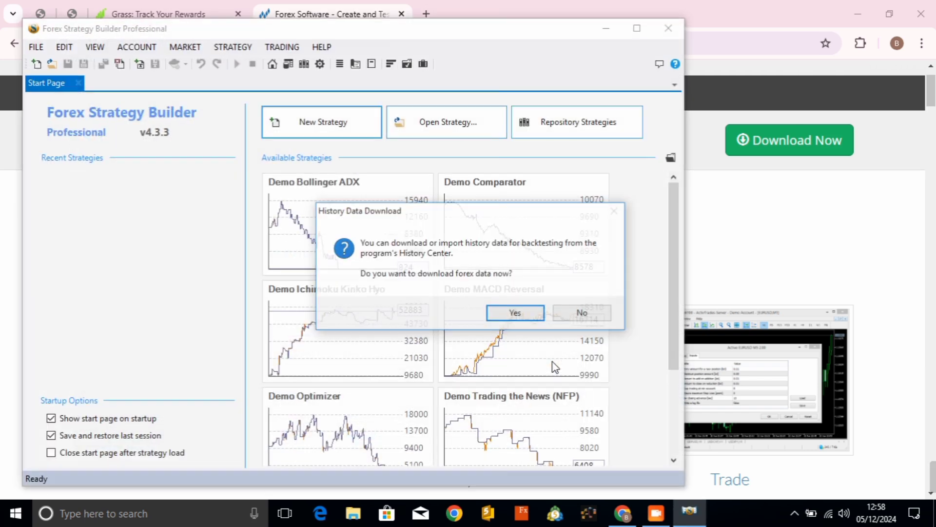
{"action": "left_click", "coordinate": [585, 316]}
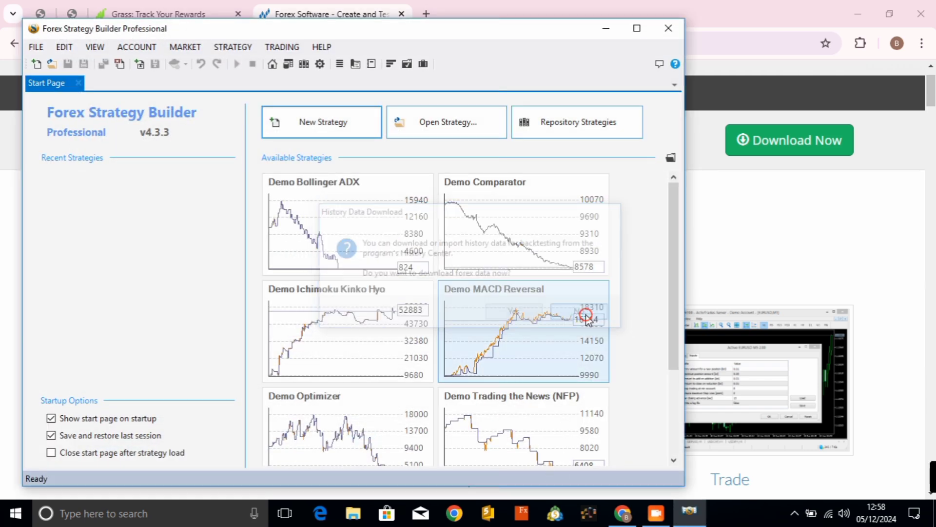
Check the licensee details in the application's About information and close it.
{"action": "left_click", "coordinate": [320, 47]}
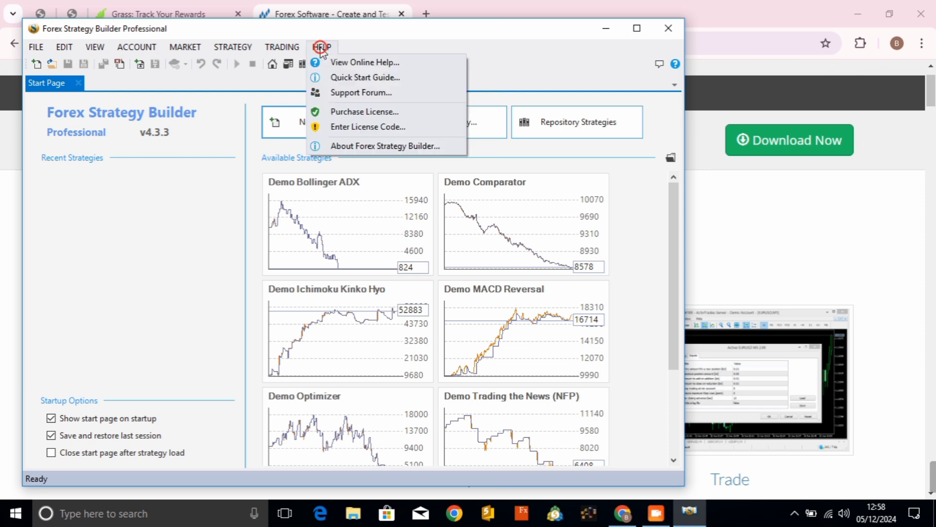
{"action": "left_click", "coordinate": [365, 146]}
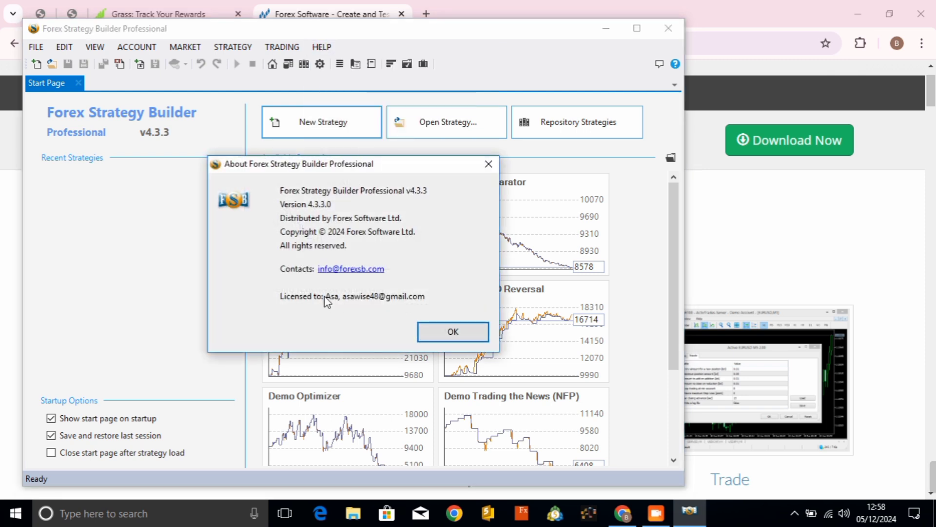
{"action": "left_click", "coordinate": [489, 165]}
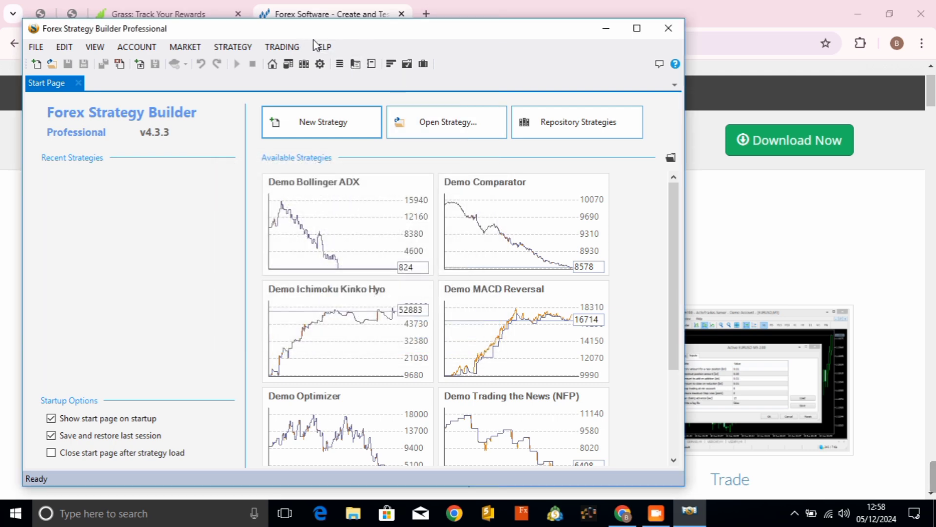
Minimize the browser, open the keygen from the desktop and enter the user name.
{"action": "left_click", "coordinate": [853, 10]}
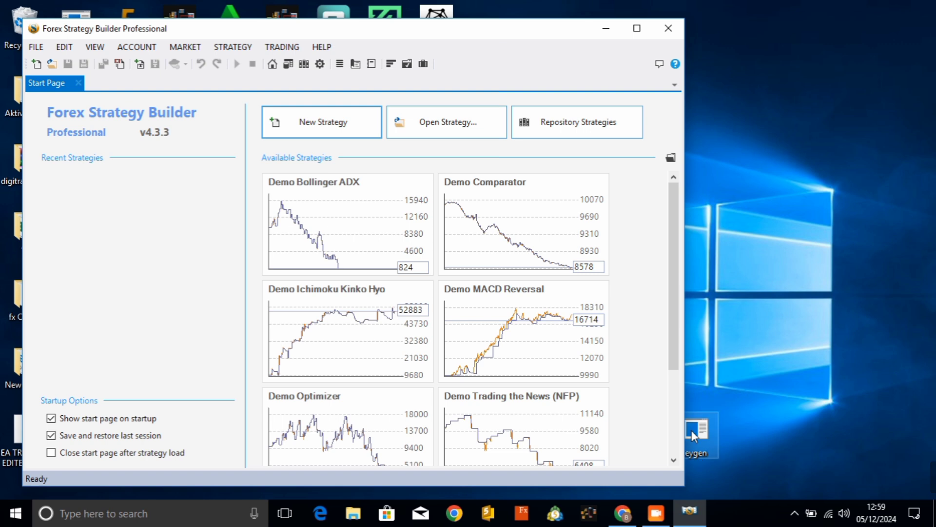
{"action": "double_click", "coordinate": [694, 431]}
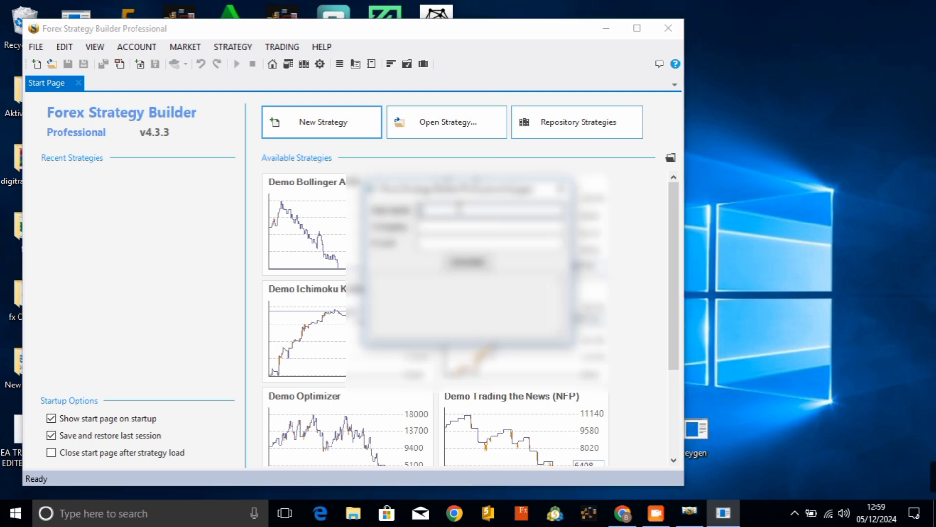
{"action": "double_click", "coordinate": [459, 207]}
{"action": "type", "text": "test test12"}
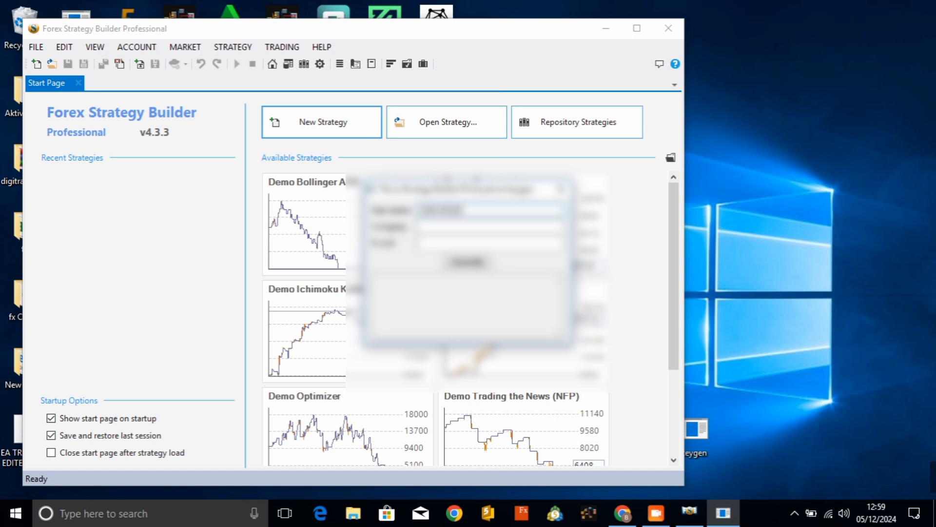
{"action": "type", "text": "34"}
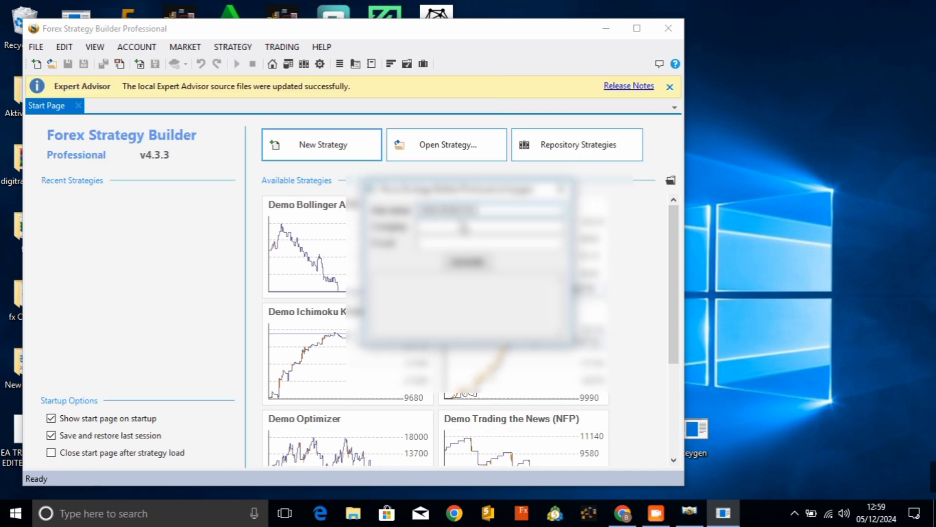
Fill in the company and e-mail in the keygen, then generate the license code and select all of it.
{"action": "left_click", "coordinate": [423, 227]}
{"action": "left_click", "coordinate": [460, 243]}
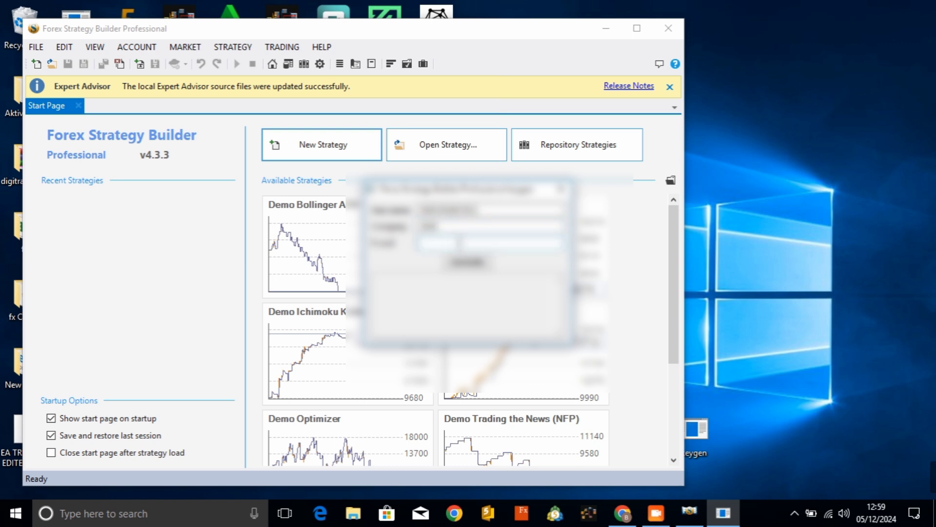
{"action": "type", "text": "1"}
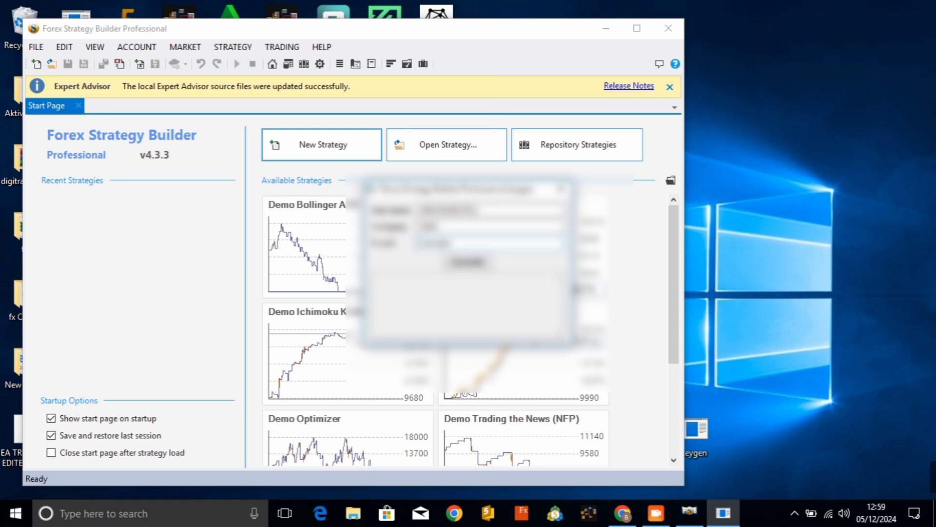
{"action": "type", "text": "23456"}
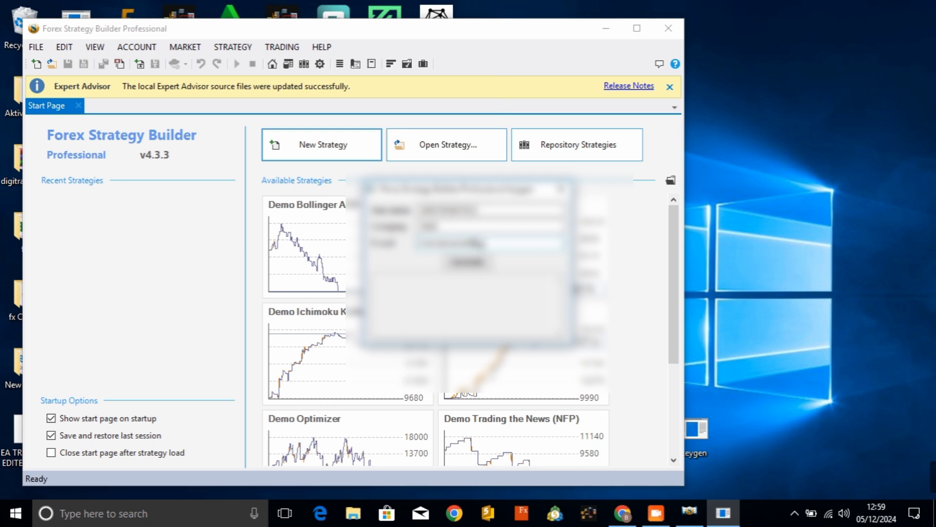
{"action": "type", "text": "7.com"}
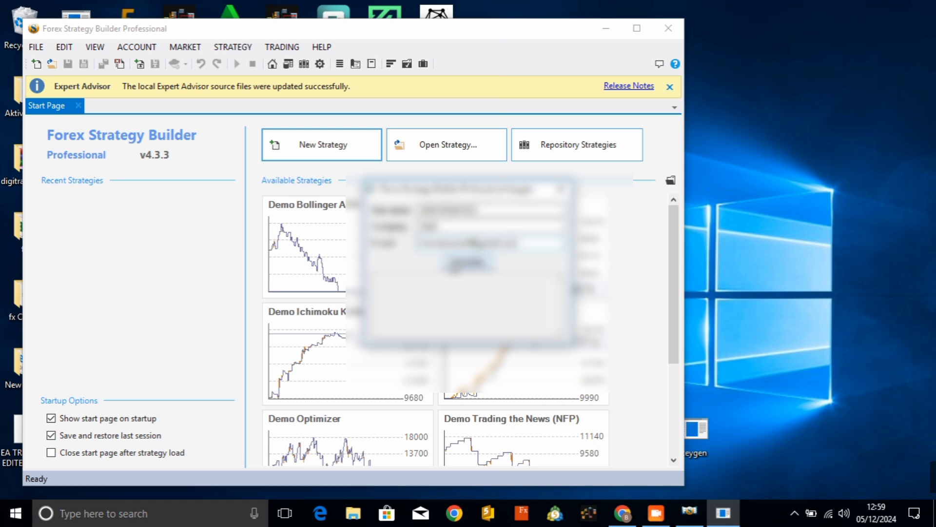
{"action": "left_click", "coordinate": [467, 264]}
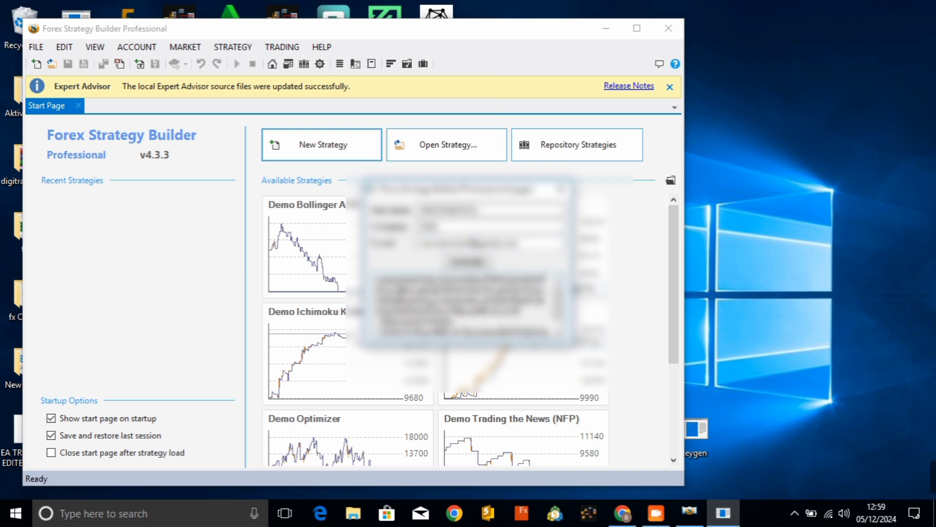
{"action": "key", "text": "ctrl+a"}
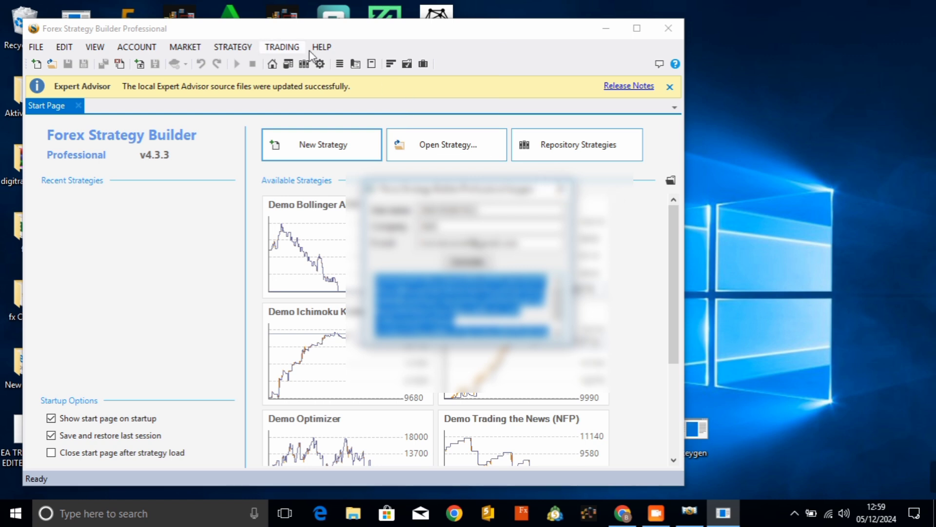
Paste the license code into License Management and close the dialog without activating it.
{"action": "left_click", "coordinate": [324, 48]}
{"action": "left_click", "coordinate": [324, 48]}
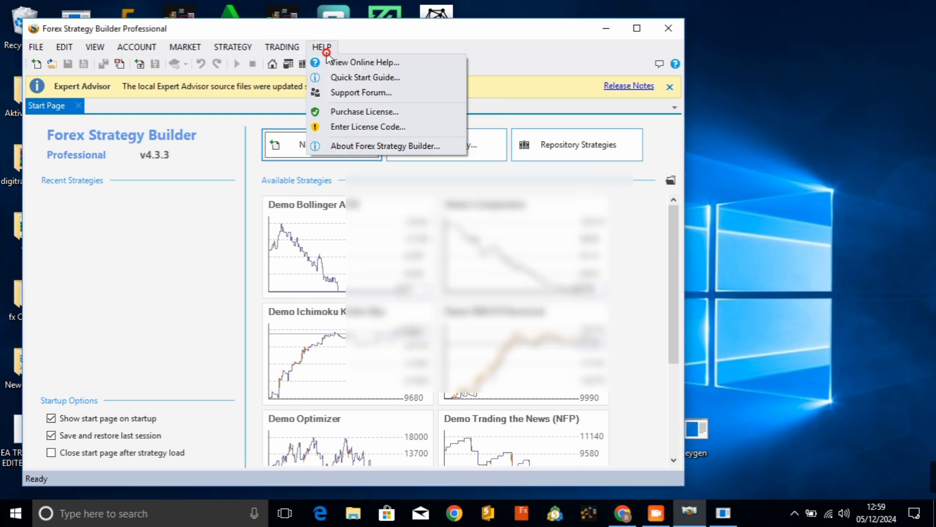
{"action": "left_click", "coordinate": [366, 127]}
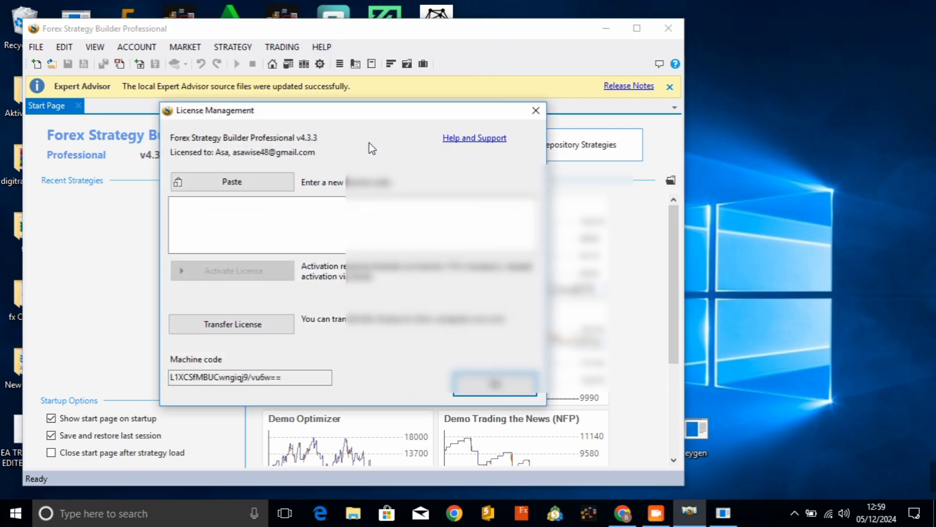
{"action": "left_click", "coordinate": [244, 181]}
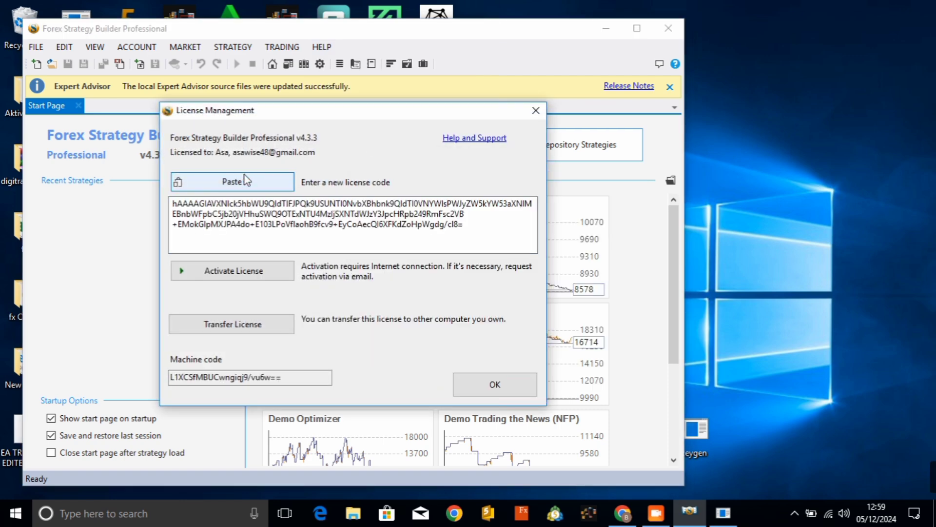
{"action": "left_click", "coordinate": [494, 387]}
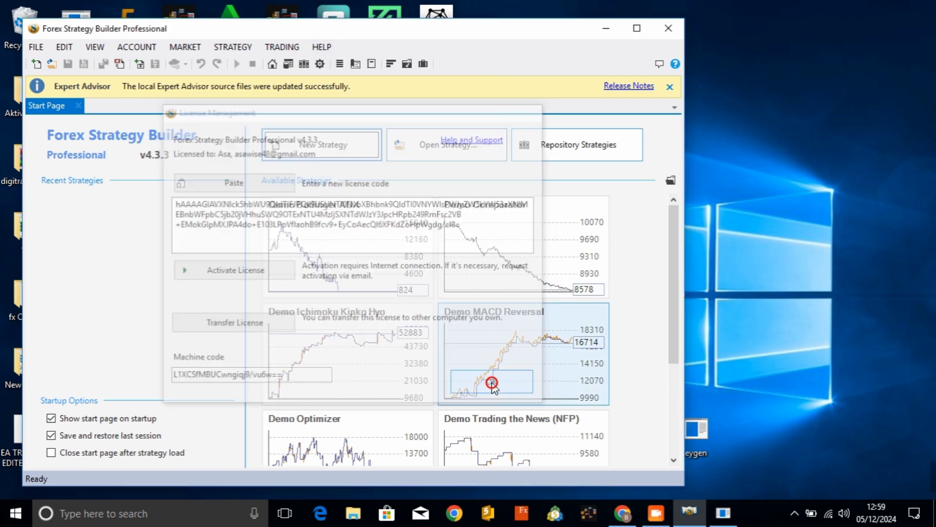
Check in the About information which licensee is registered, and close it.
{"action": "left_click", "coordinate": [317, 47]}
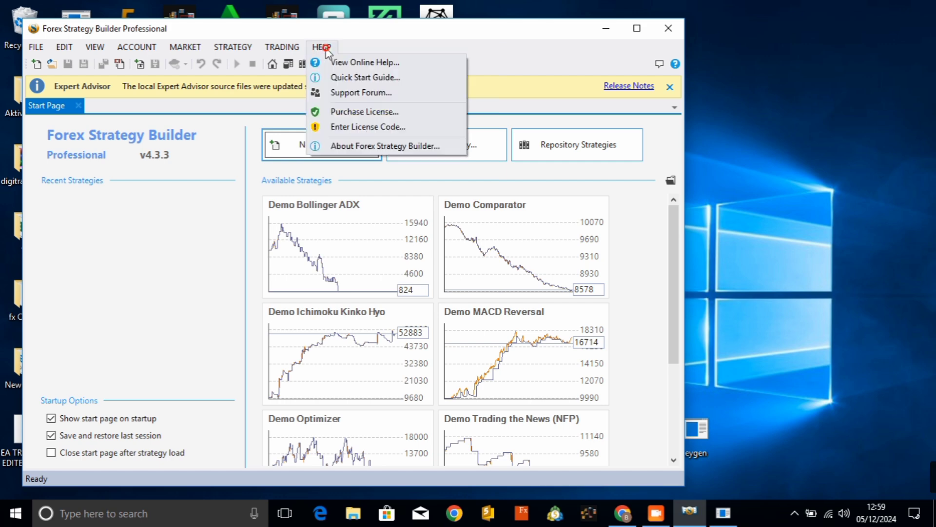
{"action": "left_click", "coordinate": [397, 145]}
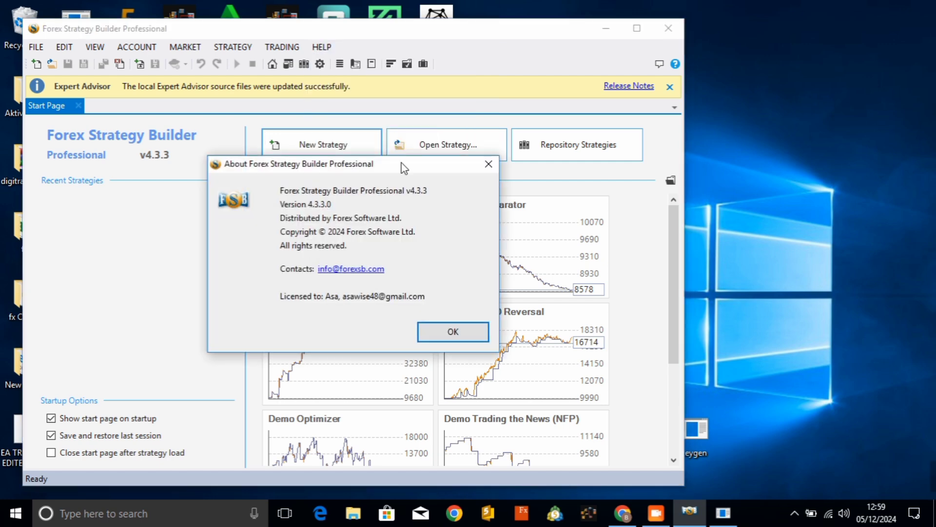
{"action": "left_click", "coordinate": [449, 330]}
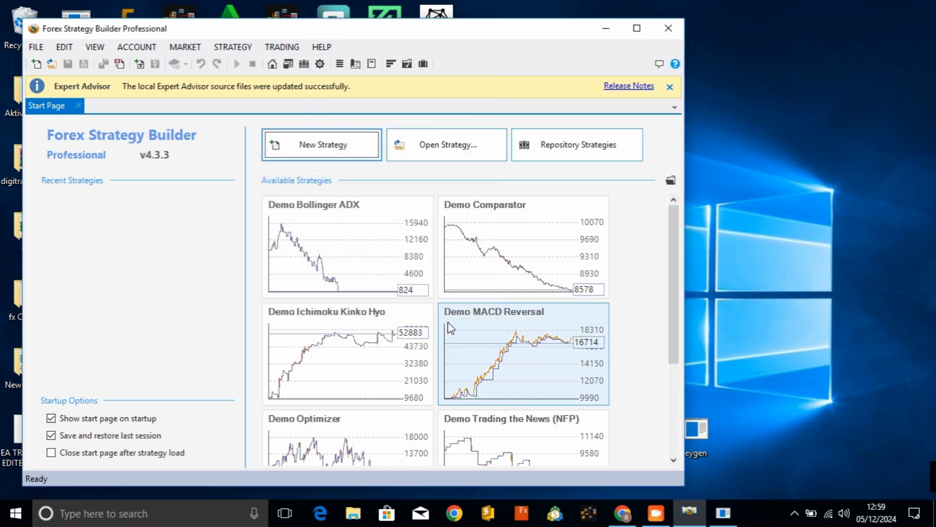
Paste the license code into License Management, activate the license and close the dialog.
{"action": "left_click", "coordinate": [321, 49]}
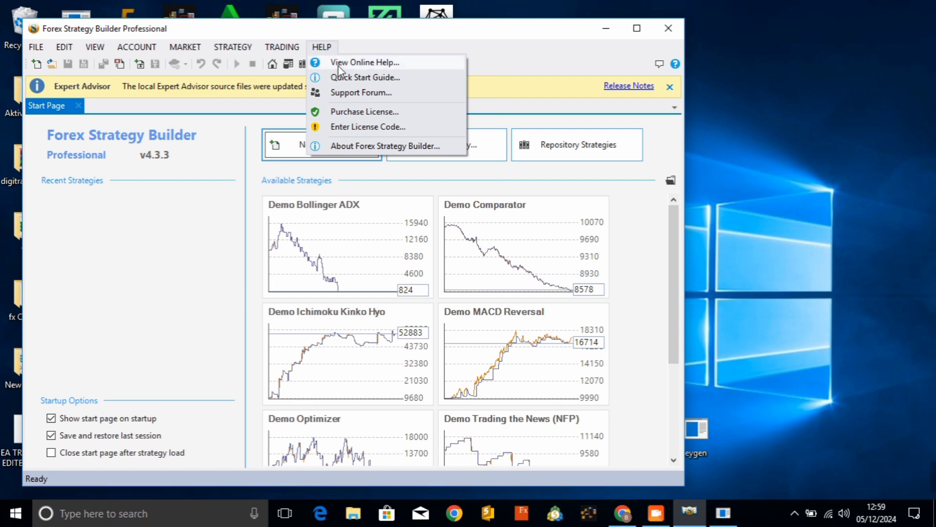
{"action": "left_click", "coordinate": [356, 125]}
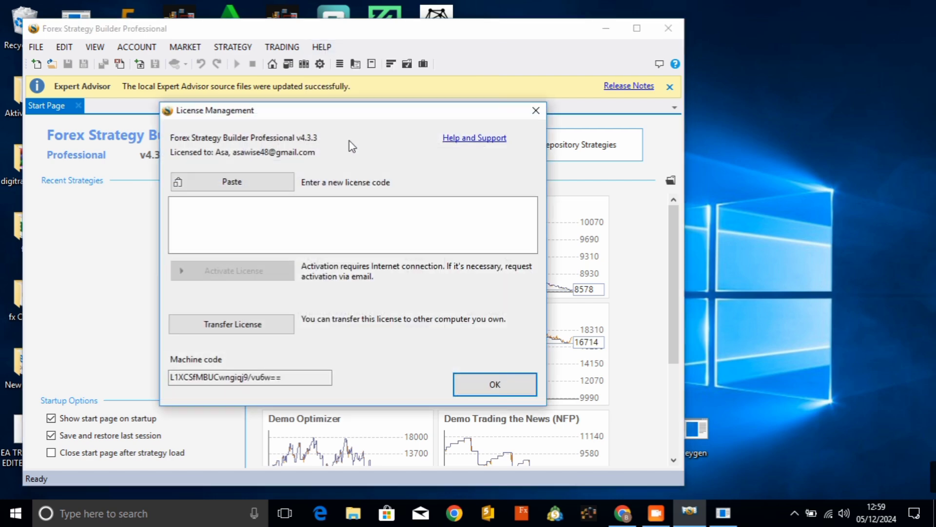
{"action": "left_click", "coordinate": [265, 185]}
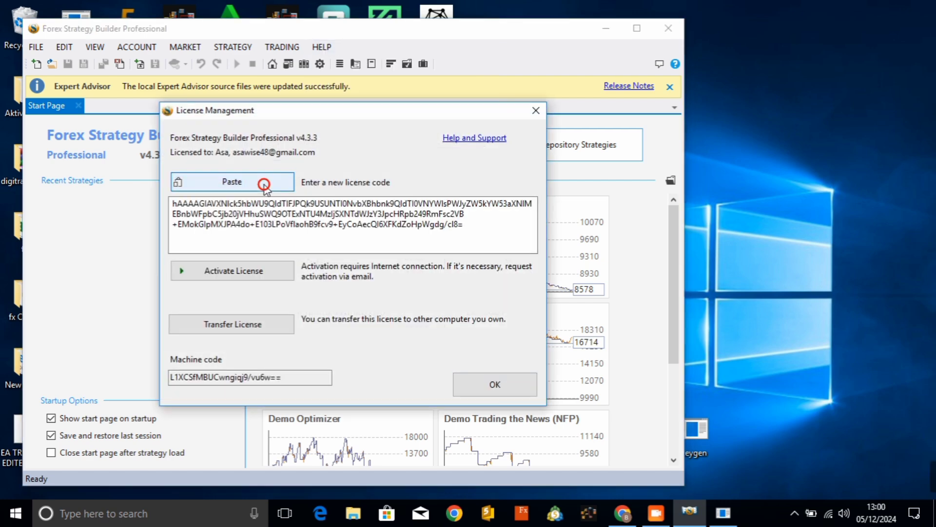
{"action": "left_click", "coordinate": [190, 271]}
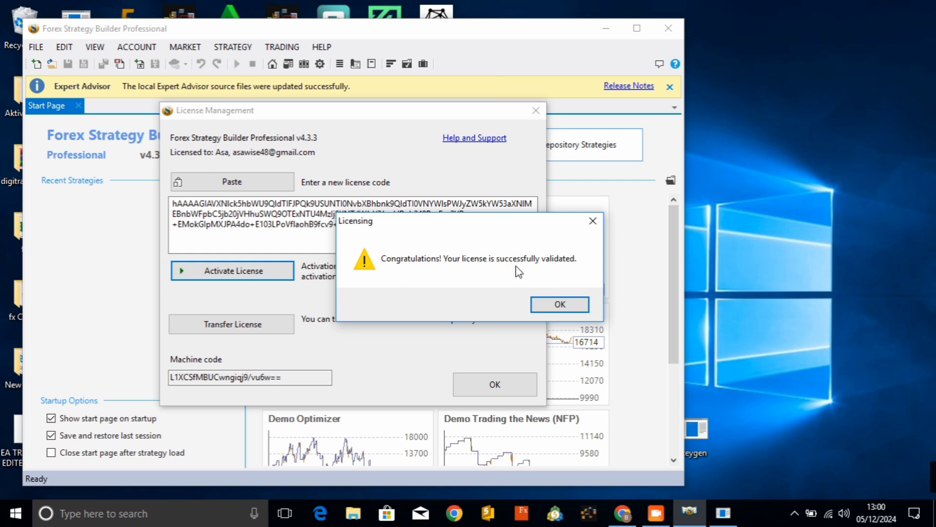
{"action": "left_click", "coordinate": [551, 304]}
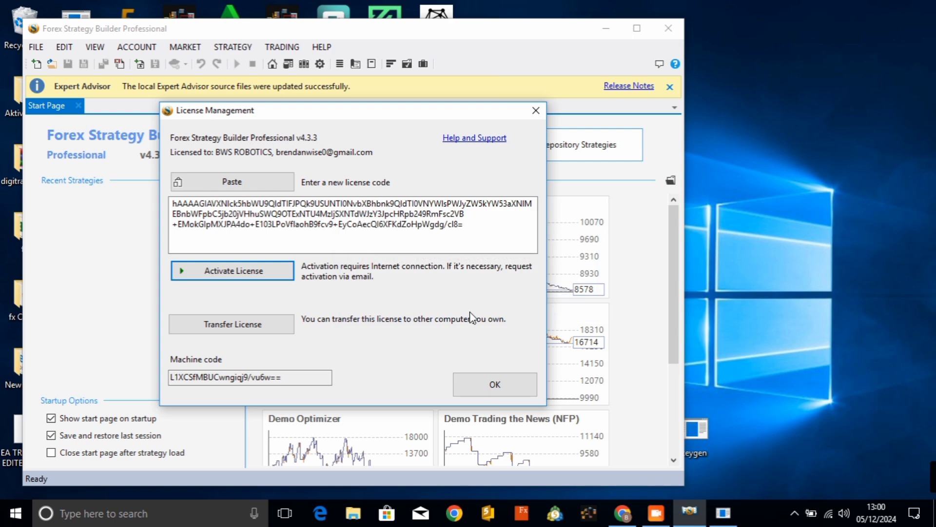
{"action": "left_click", "coordinate": [494, 388]}
Open the About information to check the licensee details after activation.
{"action": "left_click", "coordinate": [320, 47]}
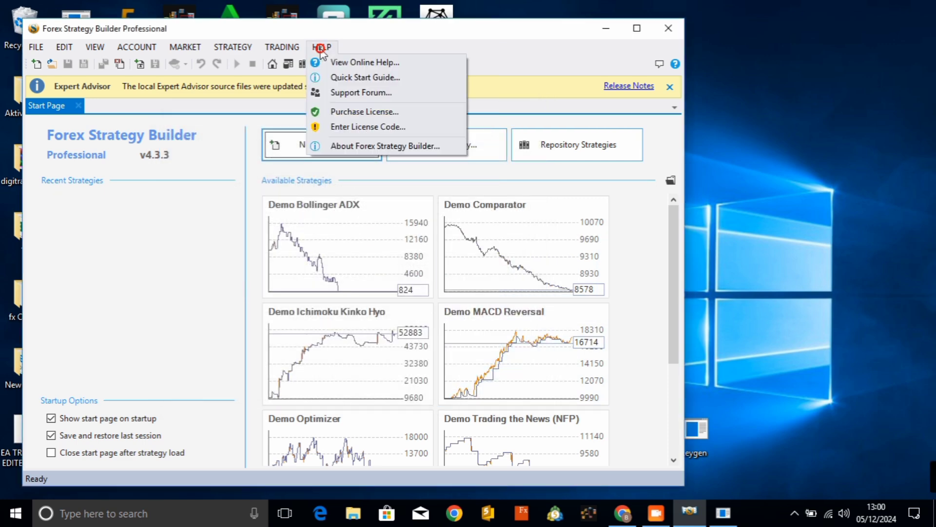
{"action": "left_click", "coordinate": [367, 146]}
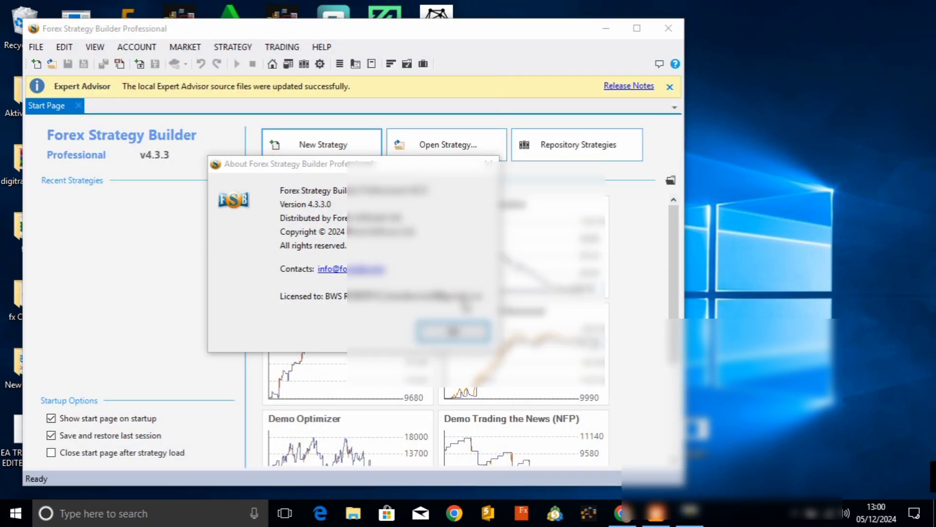
Close the About information, maximize the program window and dismiss the Expert Advisor update notice.
{"action": "left_click_drag", "start_coordinate": [391, 172], "coordinate": [452, 169]}
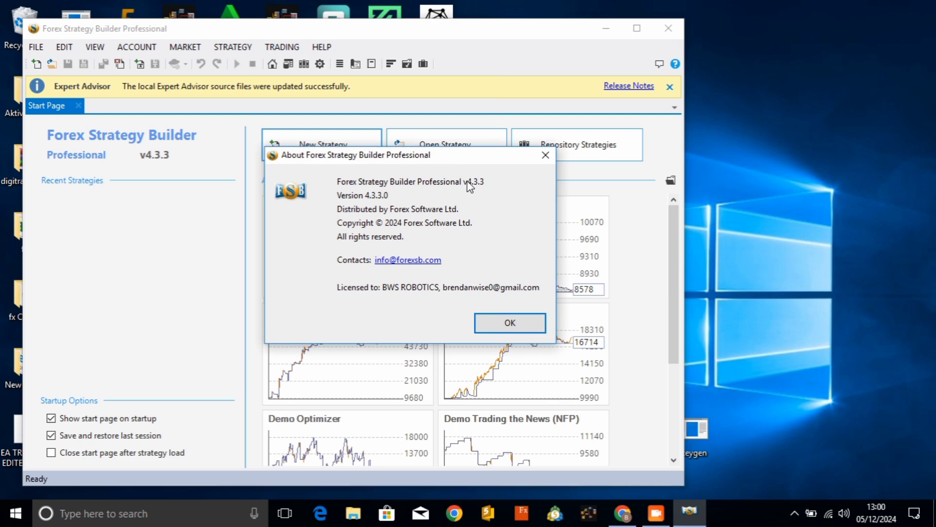
{"action": "left_click", "coordinate": [516, 325]}
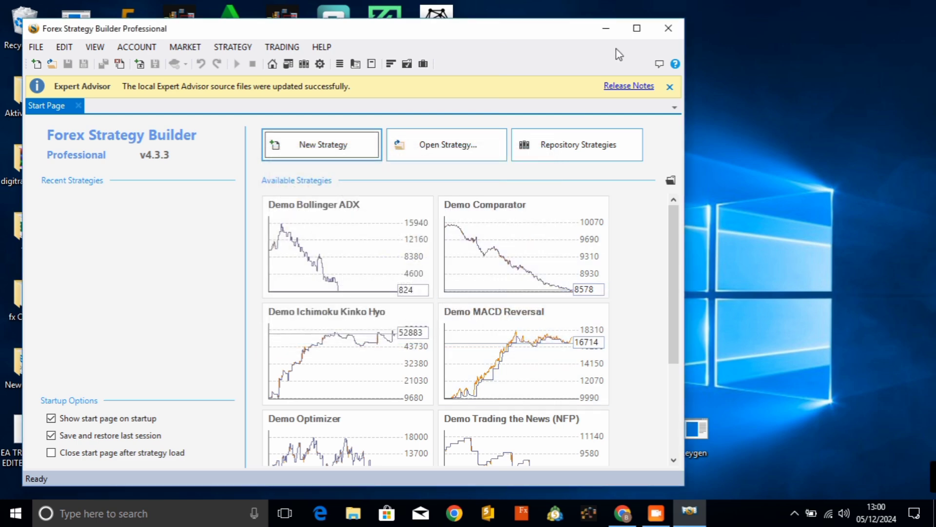
{"action": "left_click", "coordinate": [637, 28]}
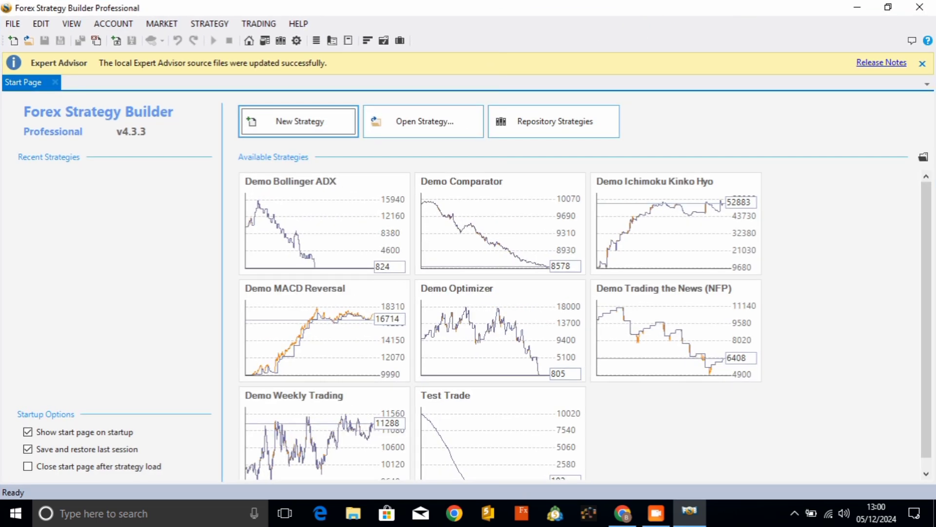
{"action": "left_click", "coordinate": [922, 63]}
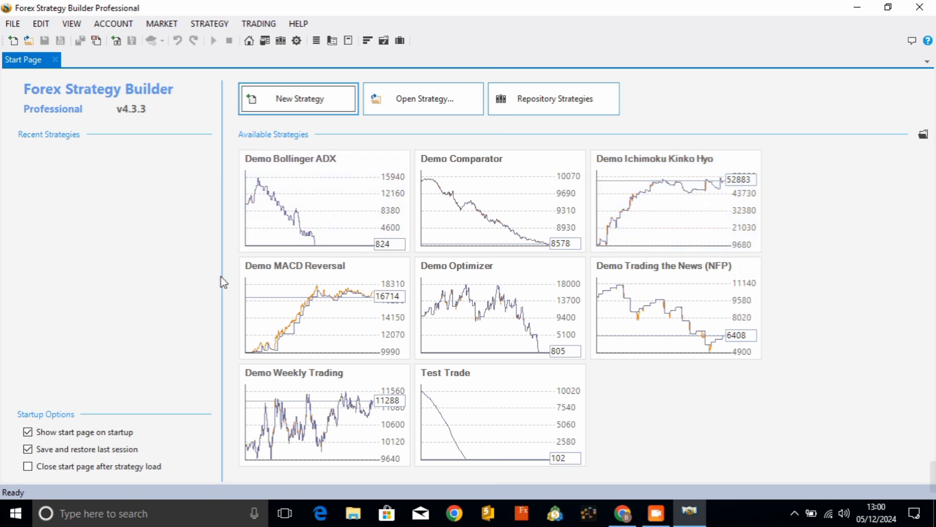
Create a new, empty strategy.
{"action": "left_click", "coordinate": [15, 24]}
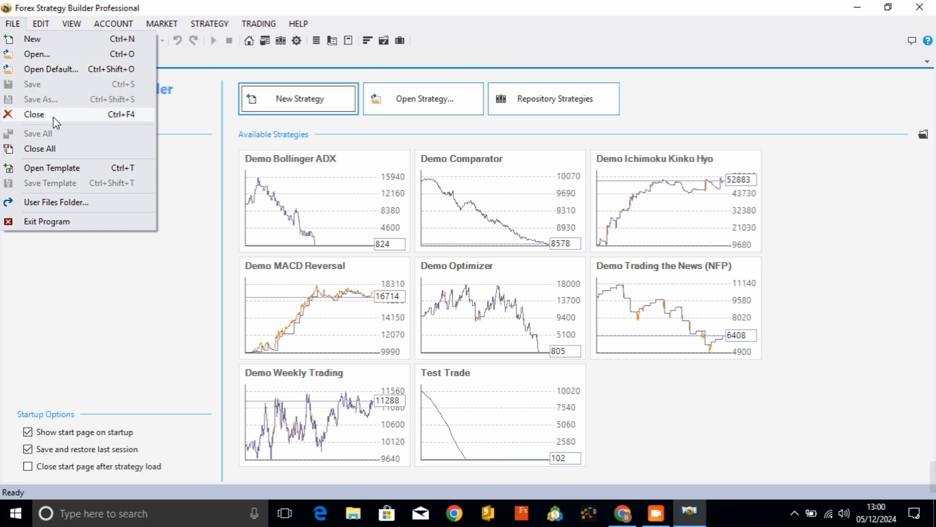
{"action": "mouse_move", "coordinate": [38, 31]}
{"action": "left_click", "coordinate": [25, 42]}
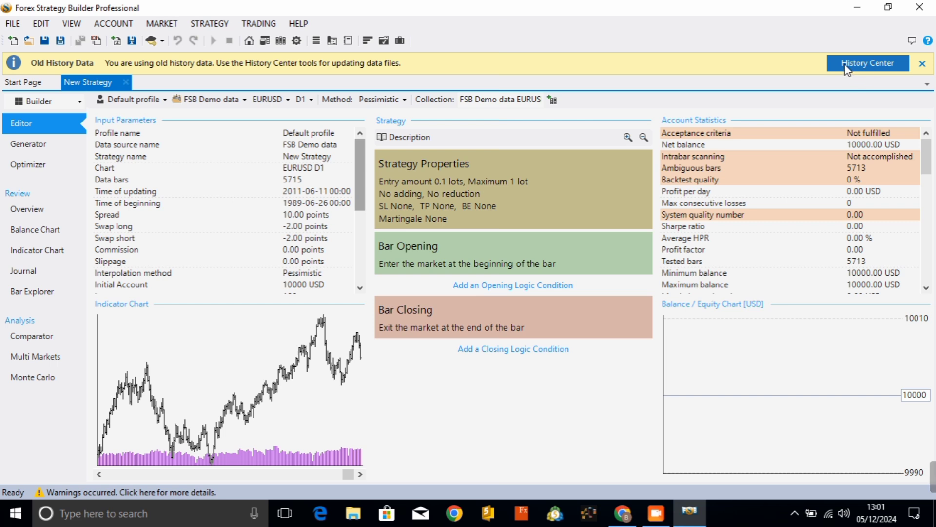
In the History Center, add XAUUSD, CADJPY and AUDCAD to the selected symbols and download their data into FSB Demo data.
{"action": "left_click", "coordinate": [870, 68]}
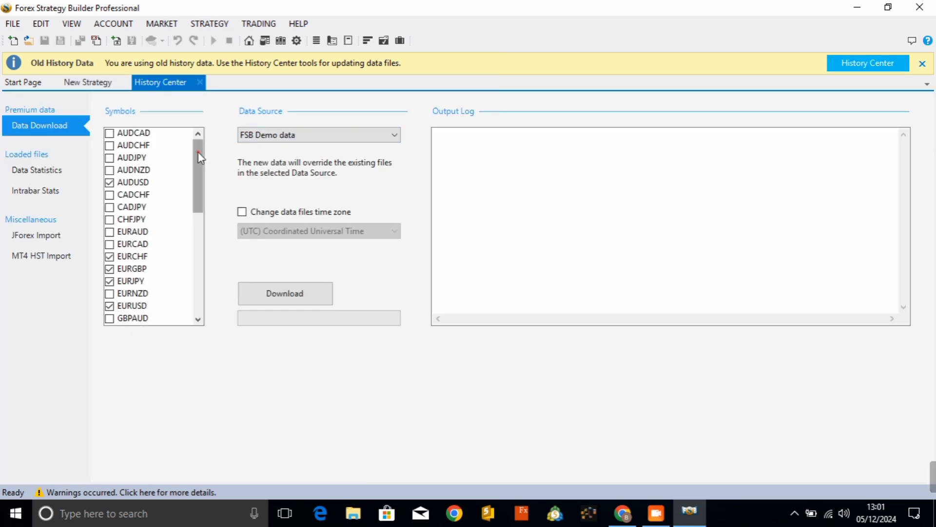
{"action": "left_click_drag", "start_coordinate": [199, 152], "coordinate": [204, 302]}
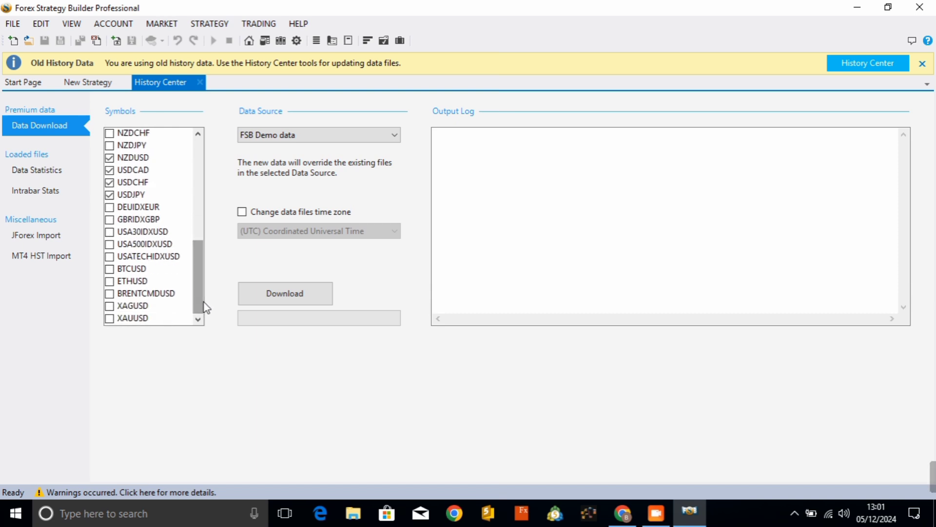
{"action": "left_click", "coordinate": [110, 319]}
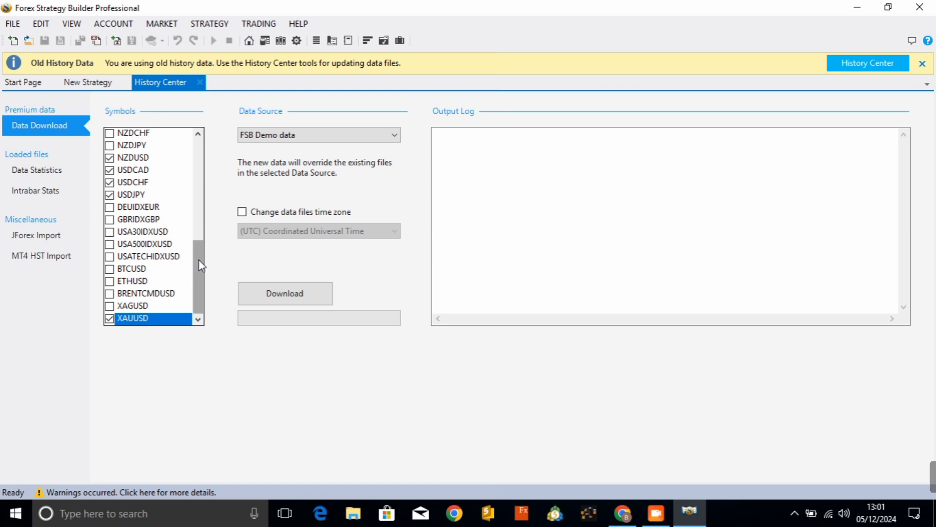
{"action": "left_click_drag", "start_coordinate": [201, 265], "coordinate": [206, 123]}
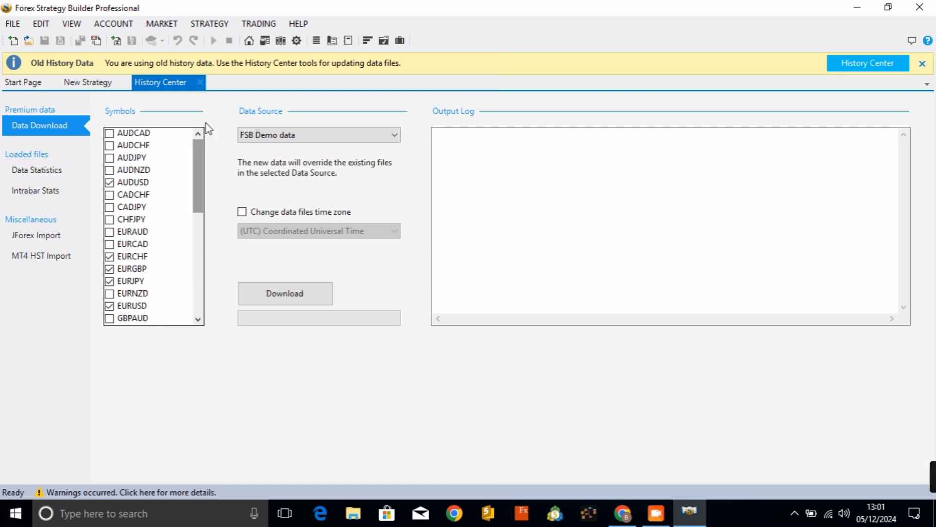
{"action": "left_click", "coordinate": [109, 209]}
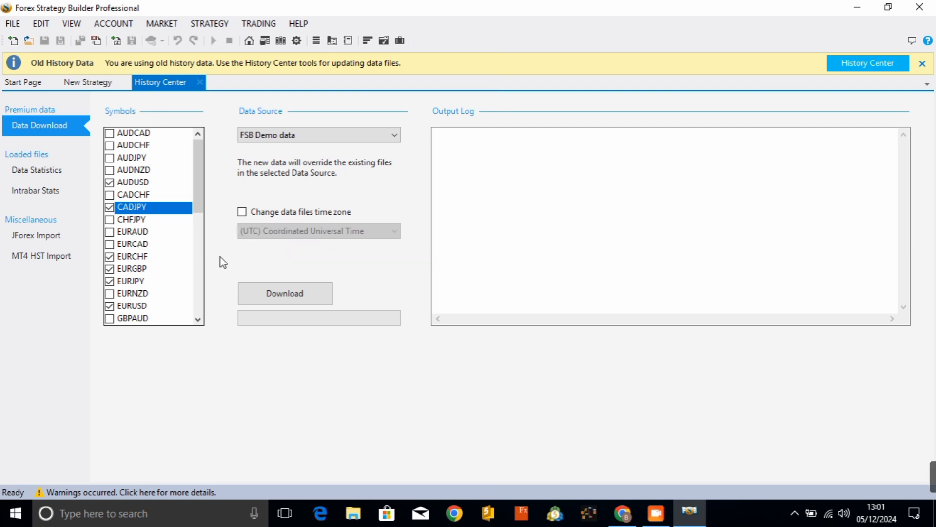
{"action": "left_click", "coordinate": [110, 137]}
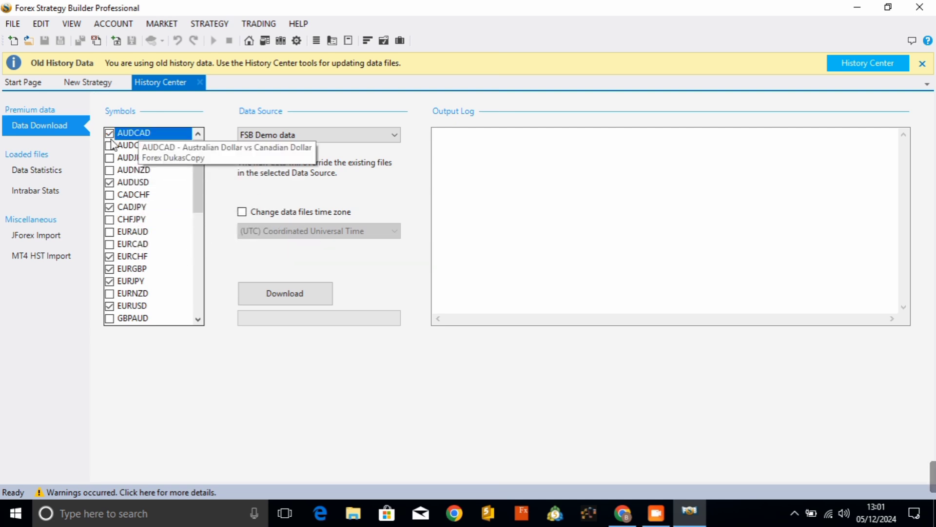
{"action": "left_click", "coordinate": [290, 295]}
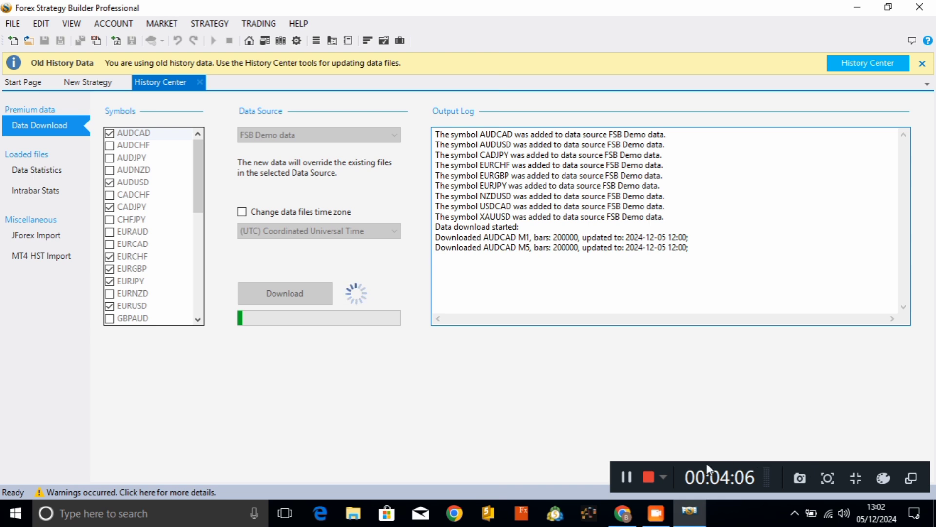
Review the data download log from its end back to the start and close the History Center.
{"action": "left_click", "coordinate": [628, 478]}
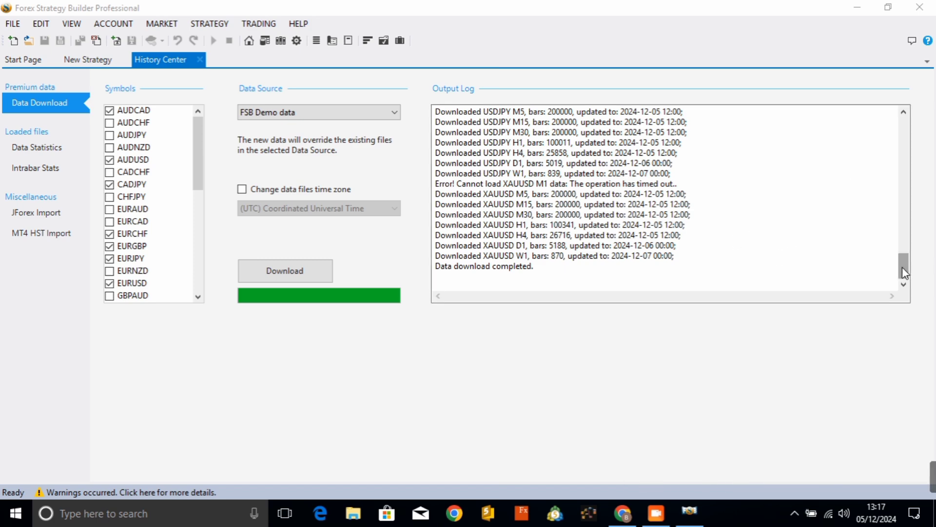
{"action": "left_click_drag", "start_coordinate": [903, 273], "coordinate": [904, 138]}
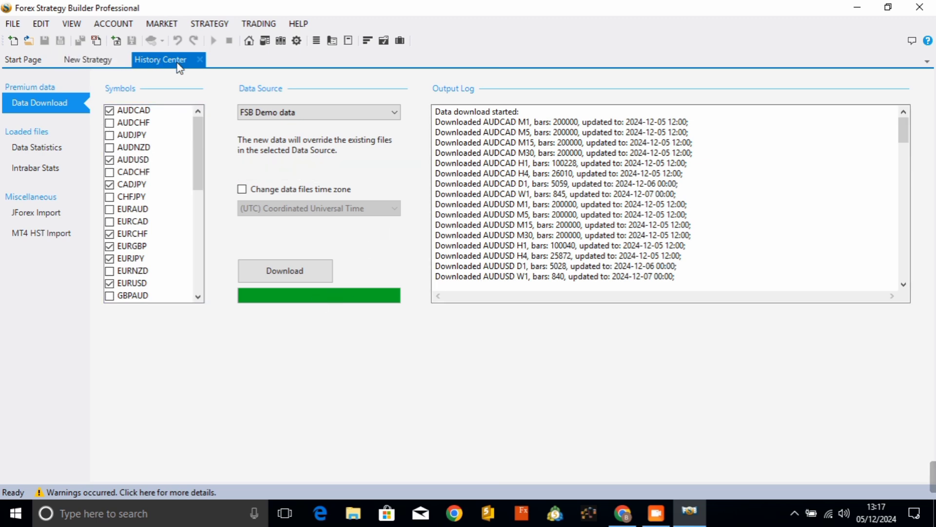
{"action": "left_click", "coordinate": [200, 60]}
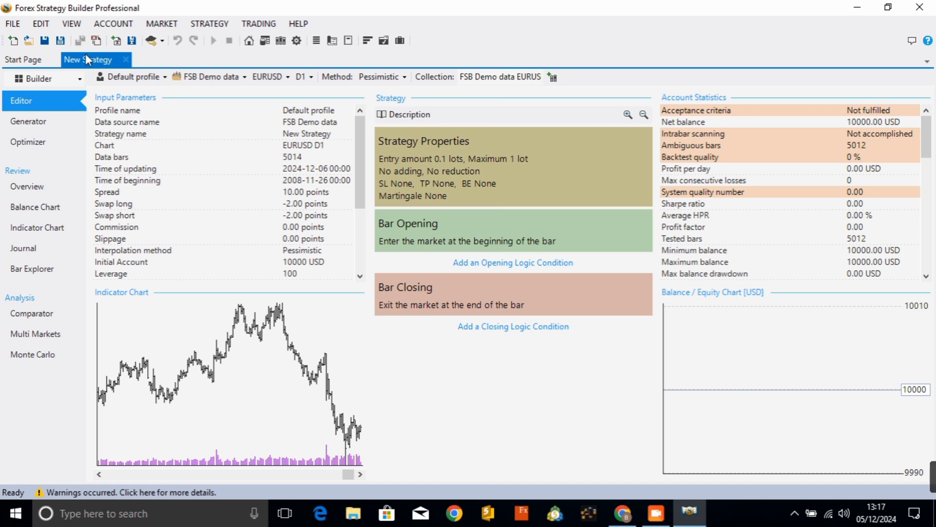
Switch the new strategy's symbol to USDJPY and view earlier price bars in the full indicator chart.
{"action": "left_click", "coordinate": [286, 77]}
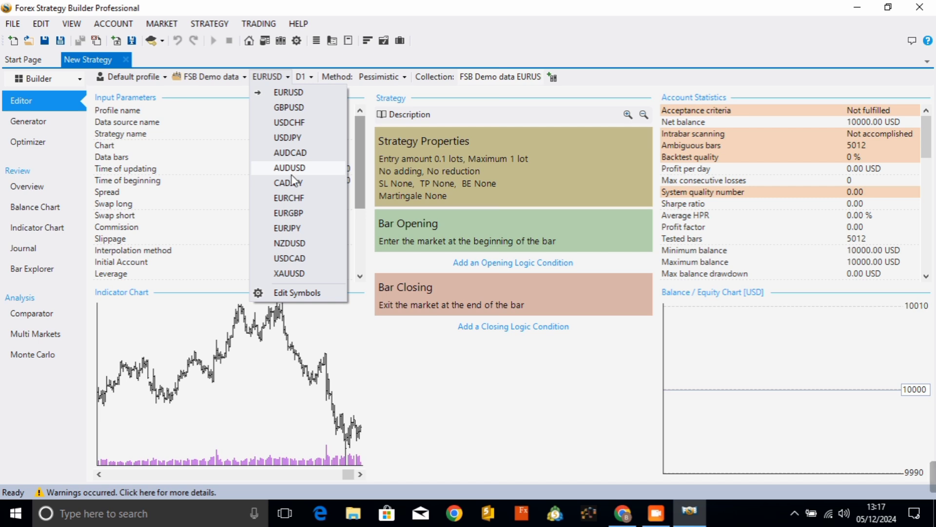
{"action": "left_click", "coordinate": [289, 138]}
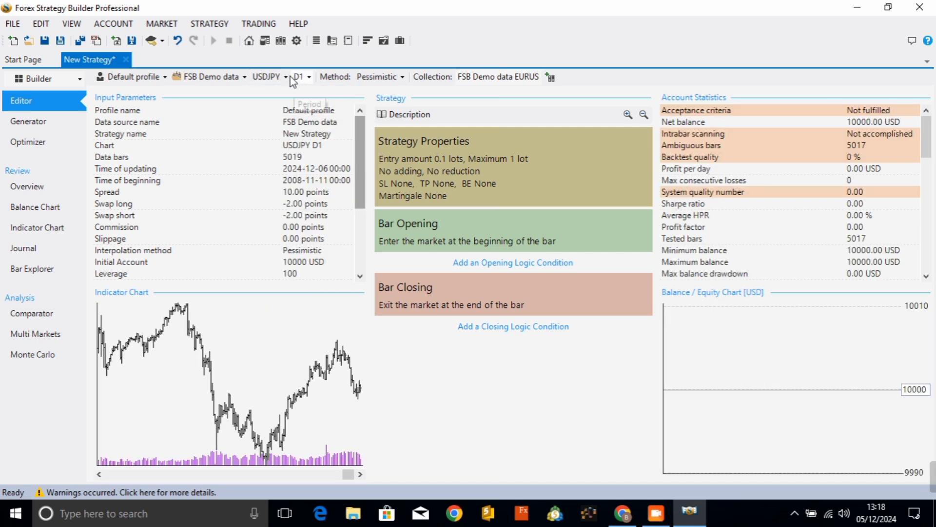
{"action": "left_click", "coordinate": [269, 355]}
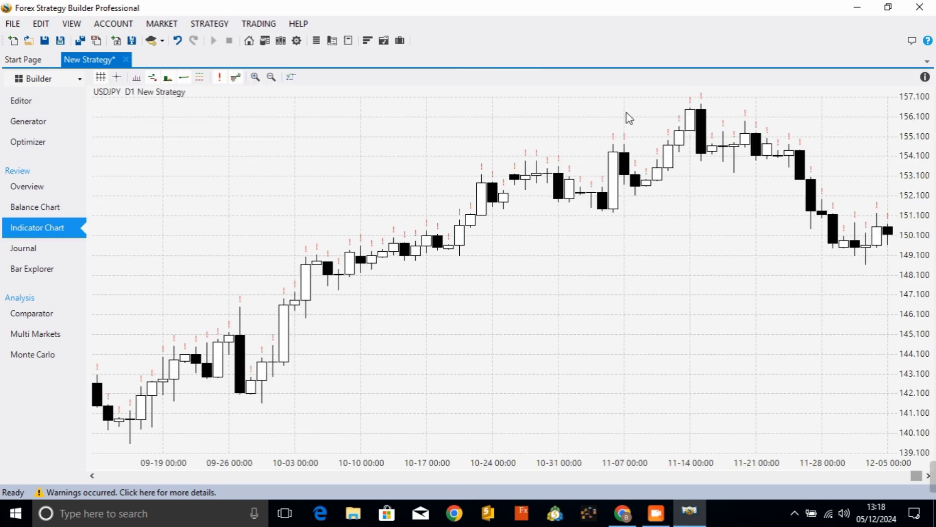
{"action": "left_click_drag", "start_coordinate": [303, 267], "coordinate": [739, 266]}
{"action": "left_click_drag", "start_coordinate": [348, 223], "coordinate": [585, 272]}
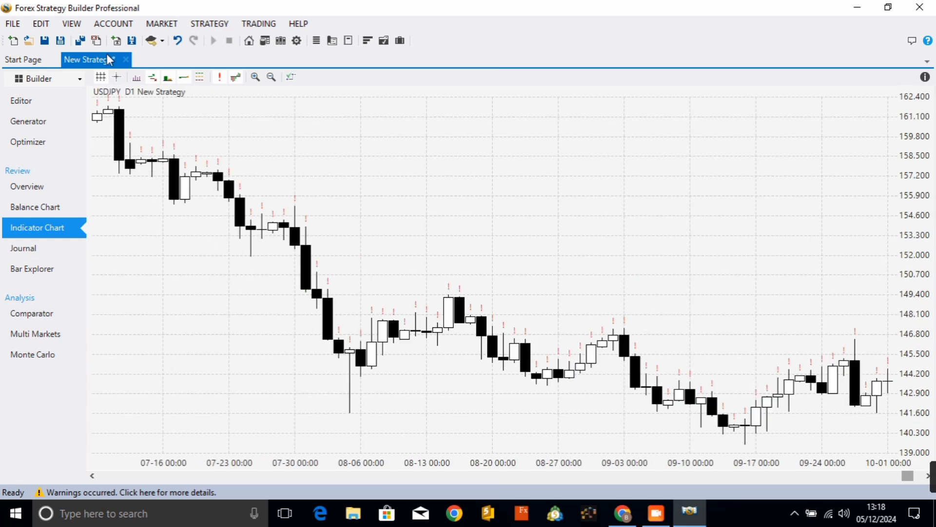
Return to the strategy Editor, set the chart period to M15 and look through the account statistics.
{"action": "left_click", "coordinate": [43, 100]}
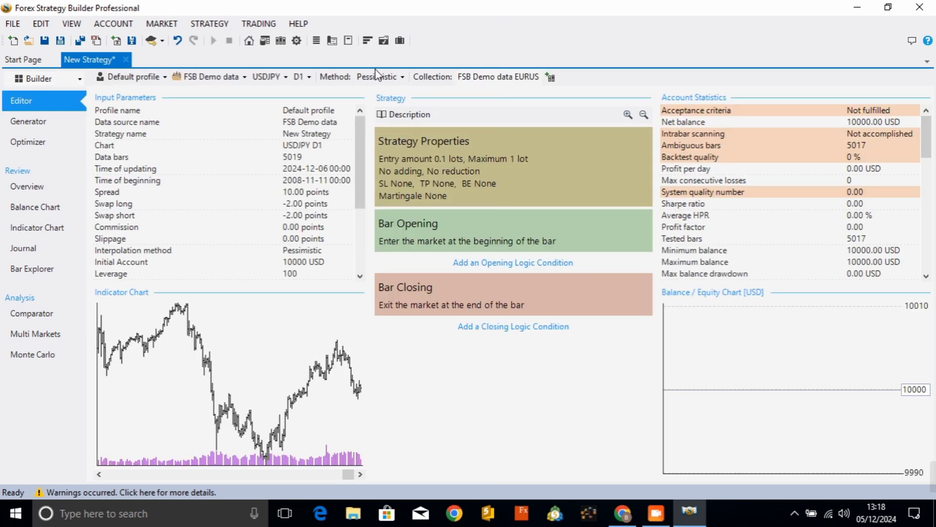
{"action": "left_click", "coordinate": [301, 77]}
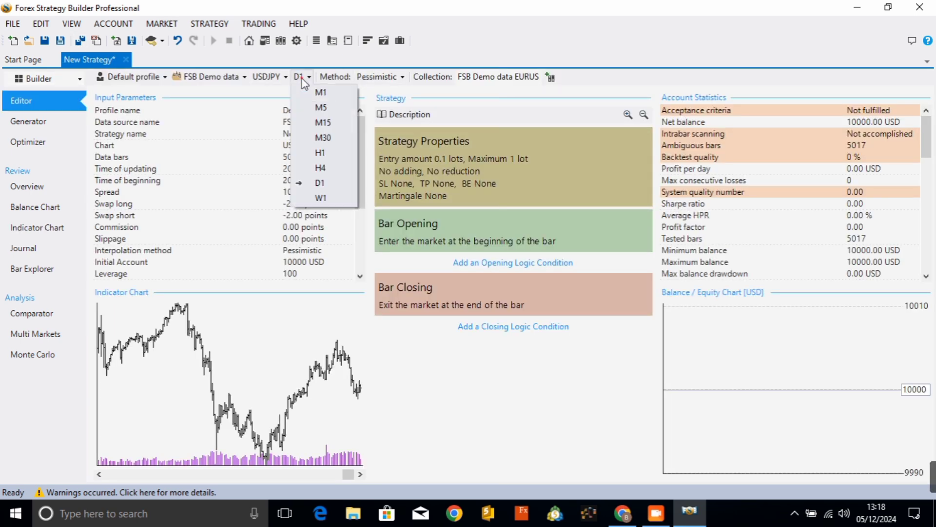
{"action": "left_click", "coordinate": [321, 123]}
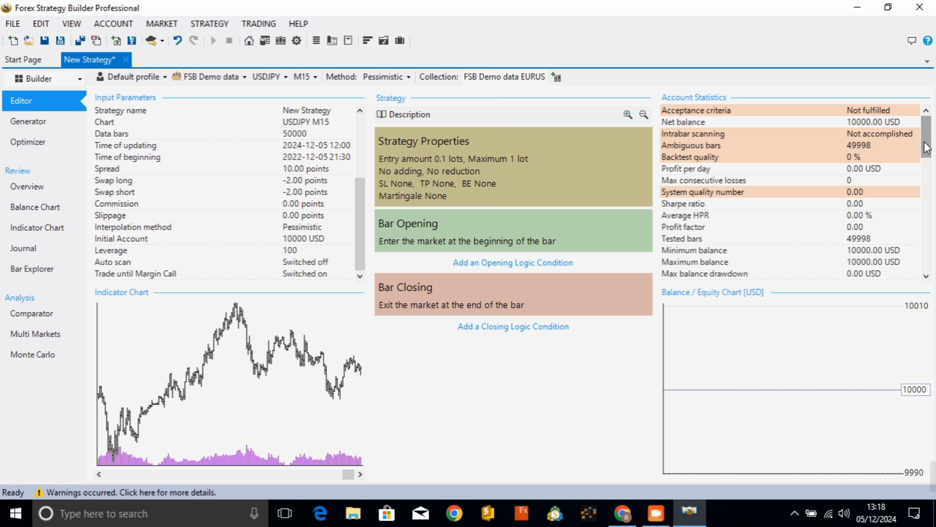
{"action": "left_click_drag", "start_coordinate": [928, 151], "coordinate": [927, 263]}
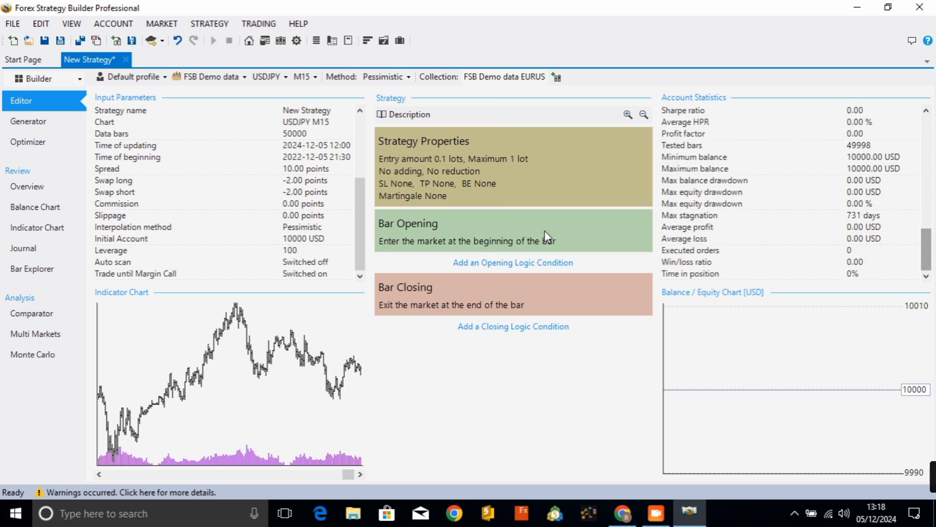
In the Strategy Properties, keep Lot as the trading unit and set the entry amount for a new position to 0.01.
{"action": "left_click", "coordinate": [418, 181]}
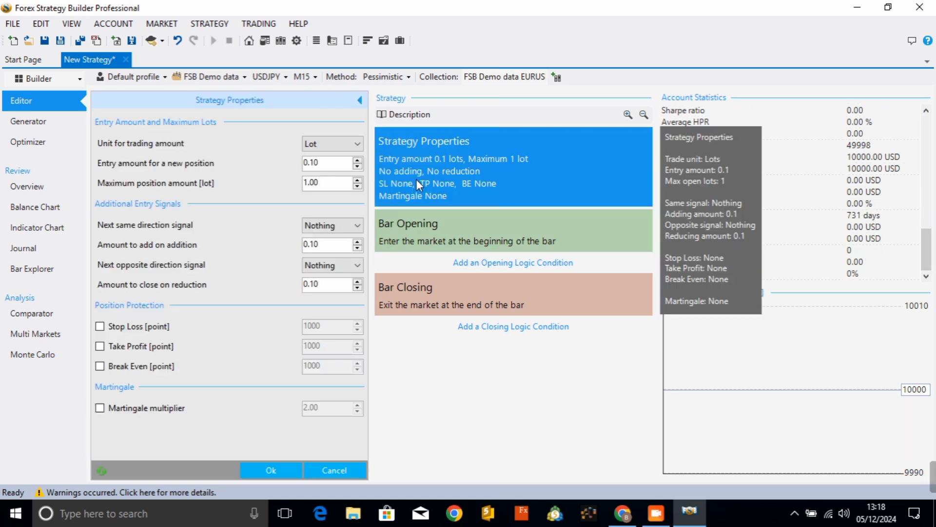
{"action": "left_click", "coordinate": [326, 144]}
{"action": "left_click", "coordinate": [335, 169]}
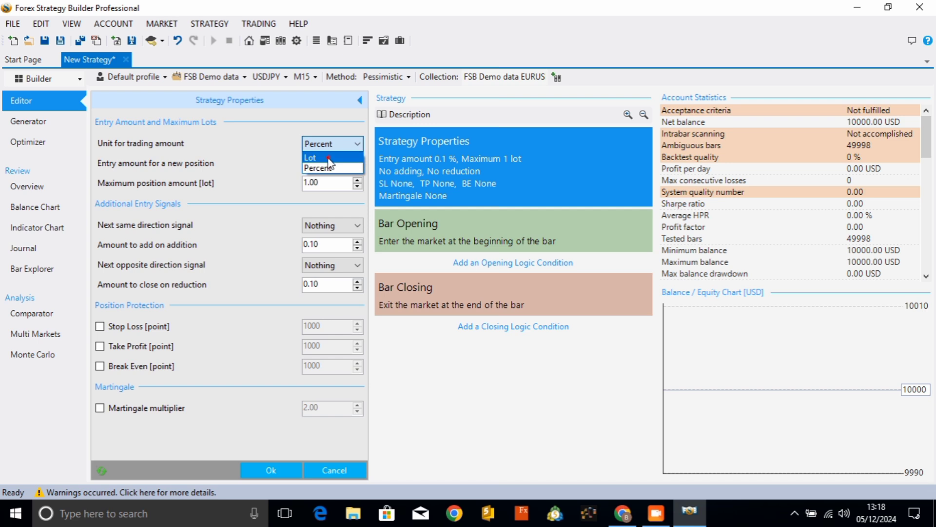
{"action": "left_click", "coordinate": [326, 155]}
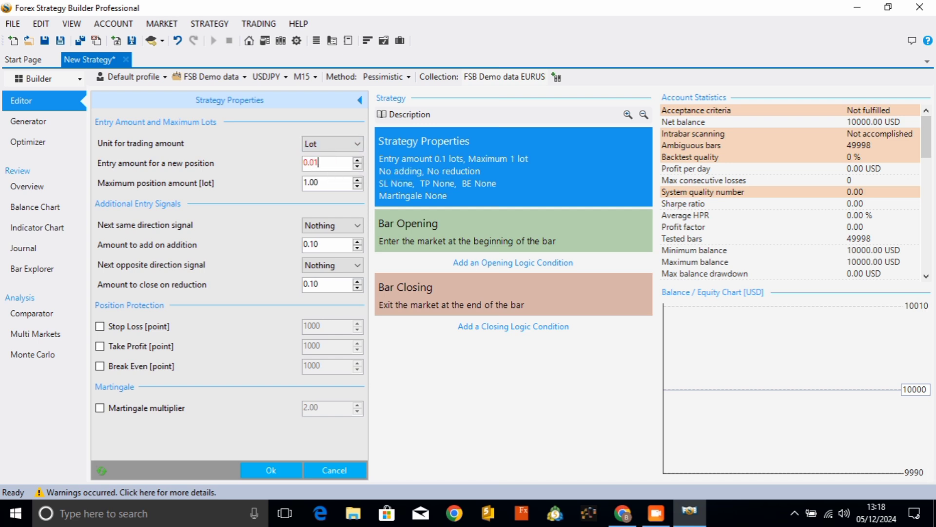
{"action": "right_click", "coordinate": [315, 163]}
{"action": "left_click", "coordinate": [290, 172]}
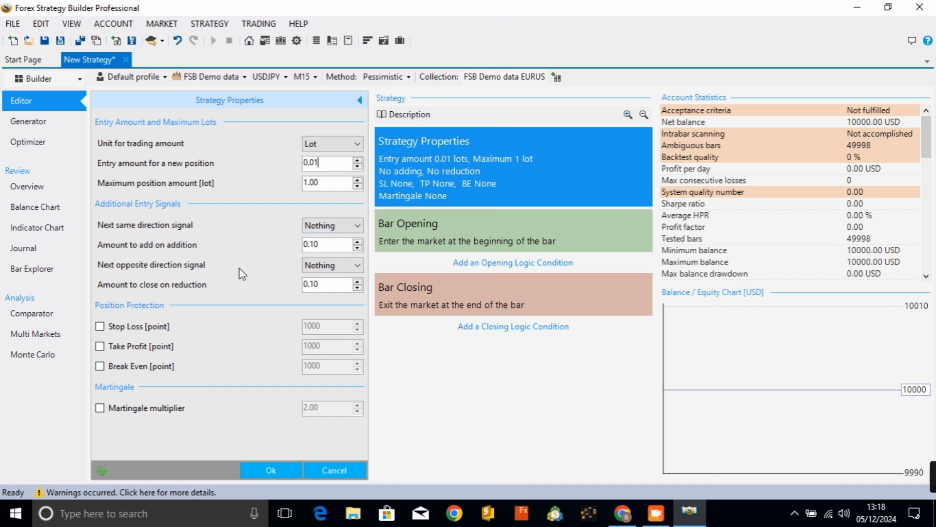
Enable Stop Loss, Take Profit and Break Even at 1000 points each and confirm the strategy properties.
{"action": "left_click", "coordinate": [101, 326]}
{"action": "left_click", "coordinate": [100, 347]}
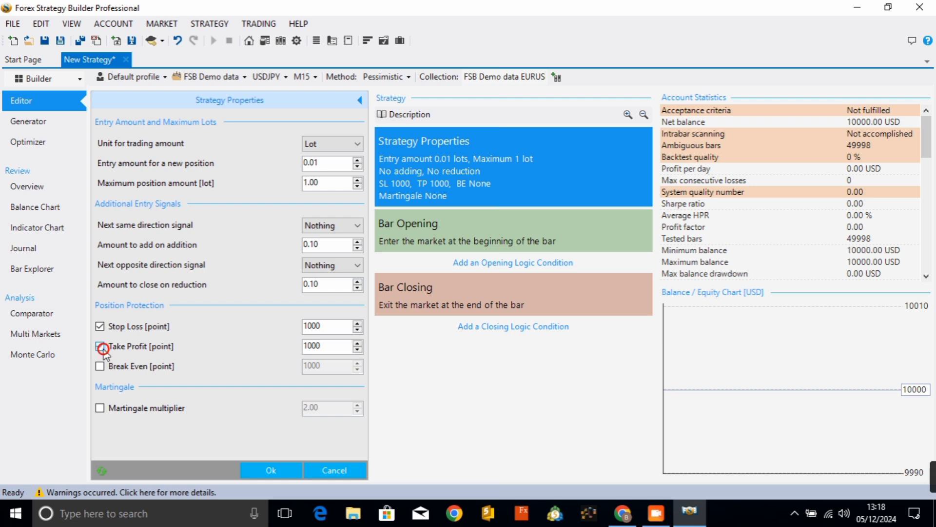
{"action": "left_click", "coordinate": [101, 366]}
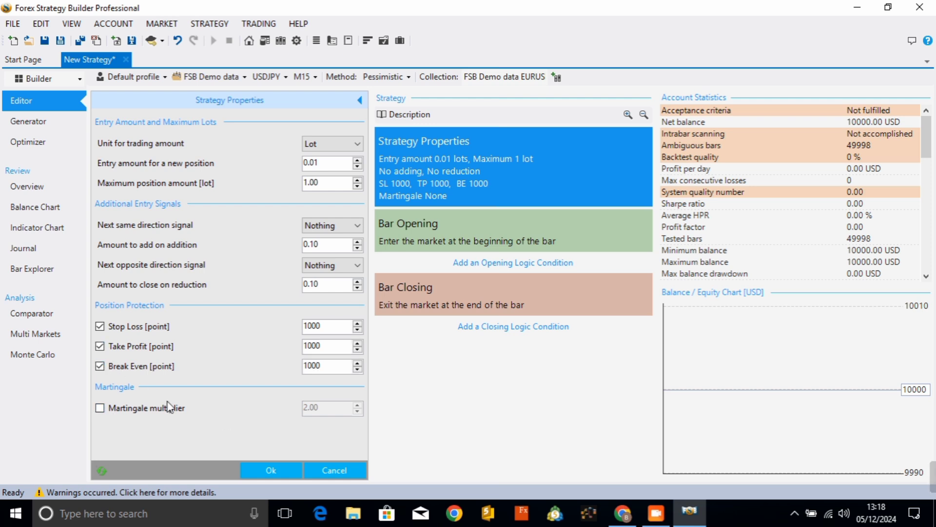
{"action": "left_click", "coordinate": [269, 470]}
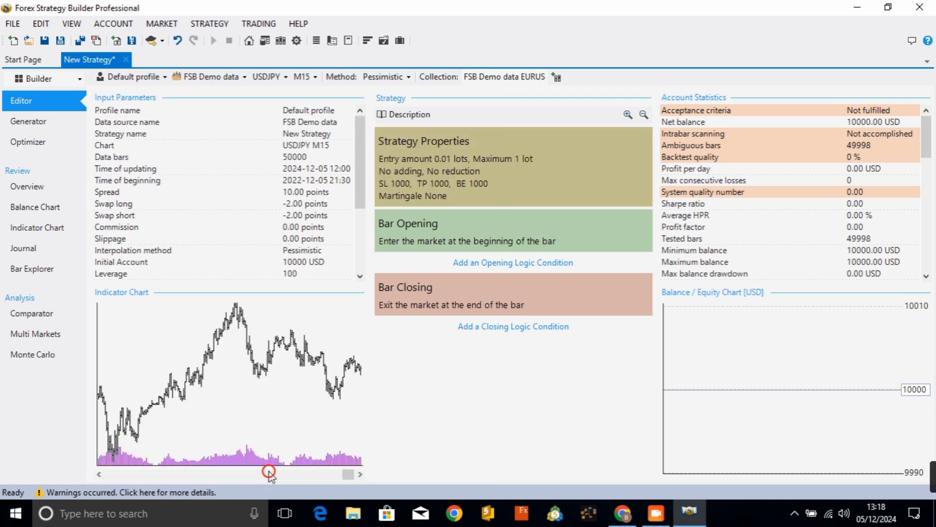
Review the opening point of the position, keeping Bar Opening with base price Open, and confirm it.
{"action": "left_click", "coordinate": [475, 229]}
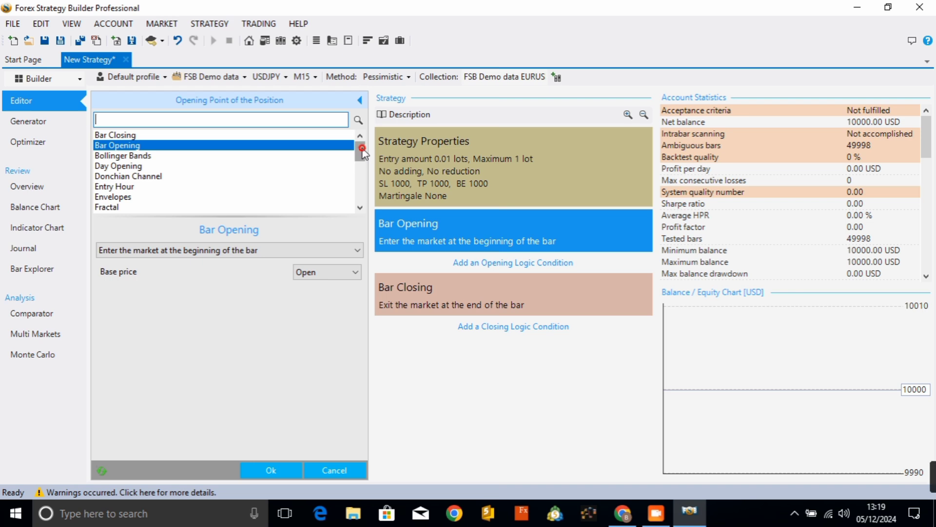
{"action": "left_click_drag", "start_coordinate": [363, 152], "coordinate": [359, 97]}
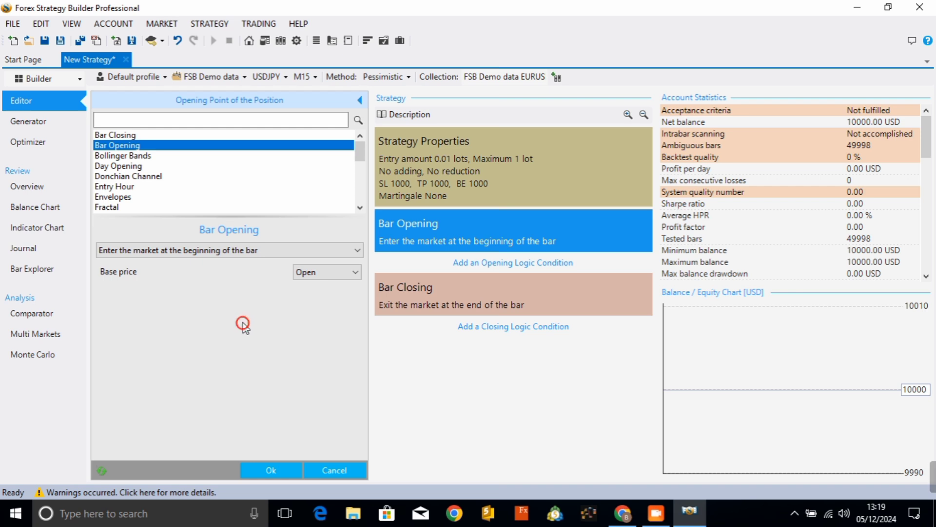
{"action": "left_click", "coordinate": [332, 275]}
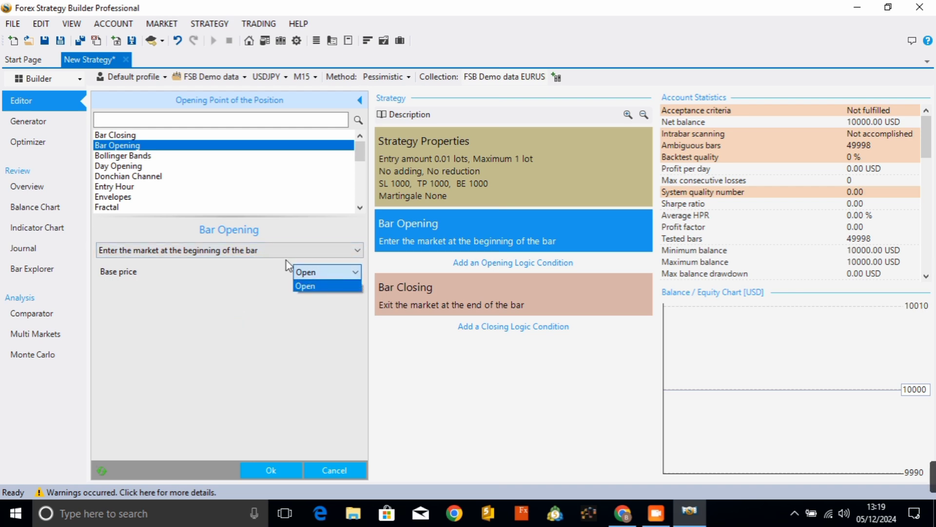
{"action": "left_click", "coordinate": [276, 246]}
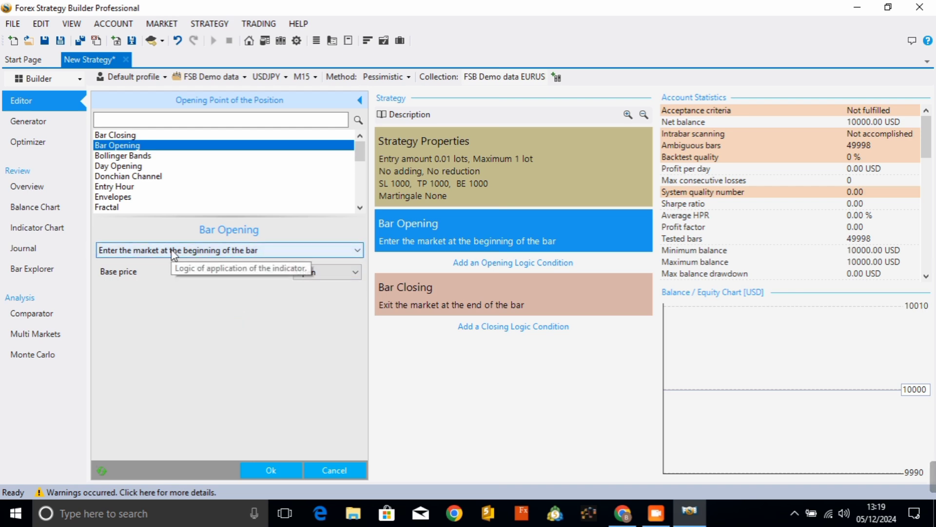
{"action": "left_click", "coordinate": [203, 249]}
{"action": "left_click", "coordinate": [204, 249]}
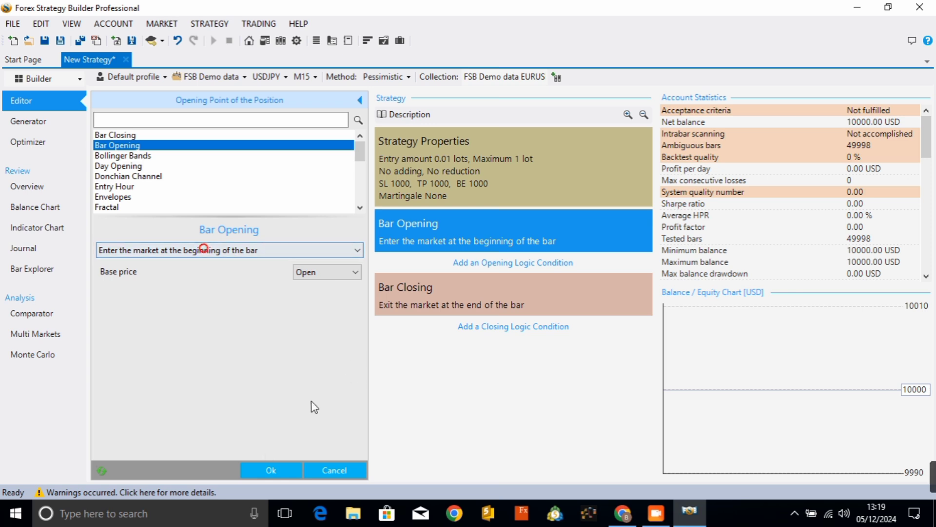
{"action": "left_click", "coordinate": [273, 470]}
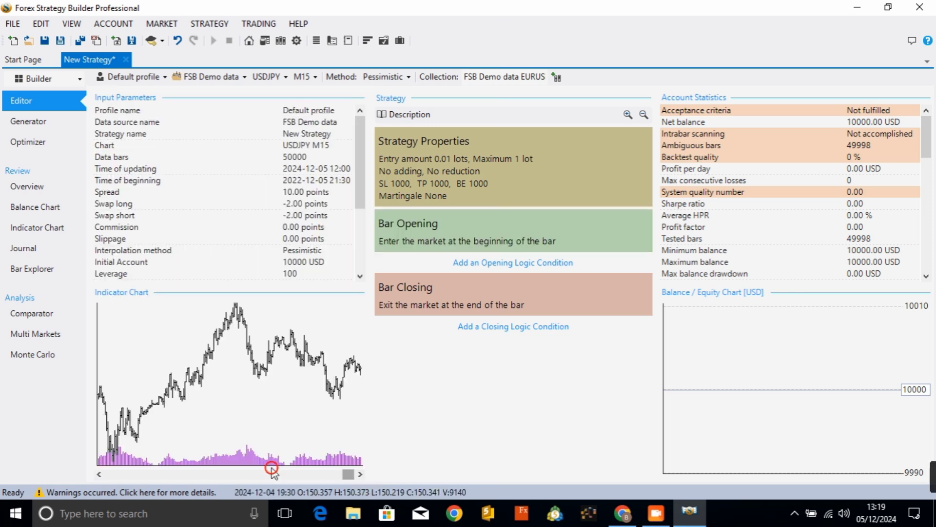
Add an opening logic condition using the Candle Color indicator with the rule Bullish Candle formed.
{"action": "left_click", "coordinate": [496, 263]}
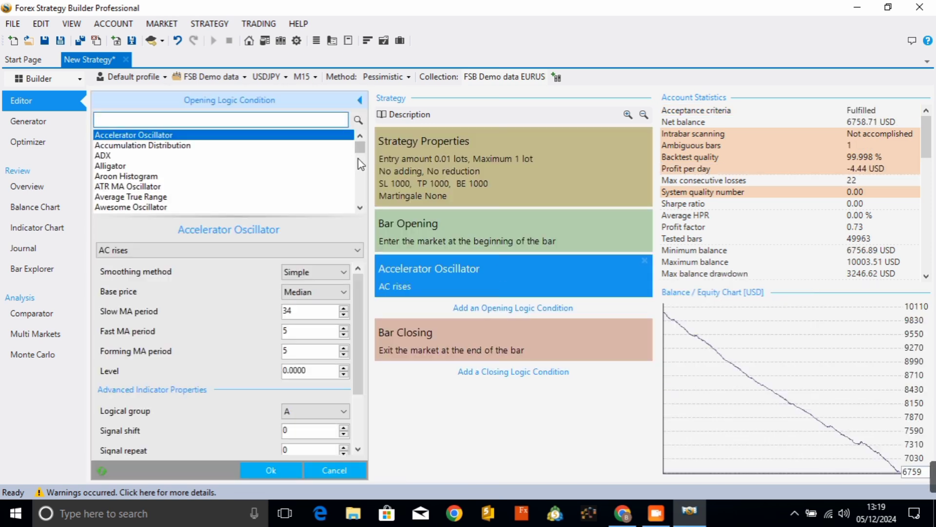
{"action": "mouse_move", "coordinate": [361, 153]}
{"action": "left_mouse_down"}
{"action": "mouse_move", "coordinate": [363, 229]}
{"action": "mouse_move", "coordinate": [363, 169]}
{"action": "left_mouse_up"}
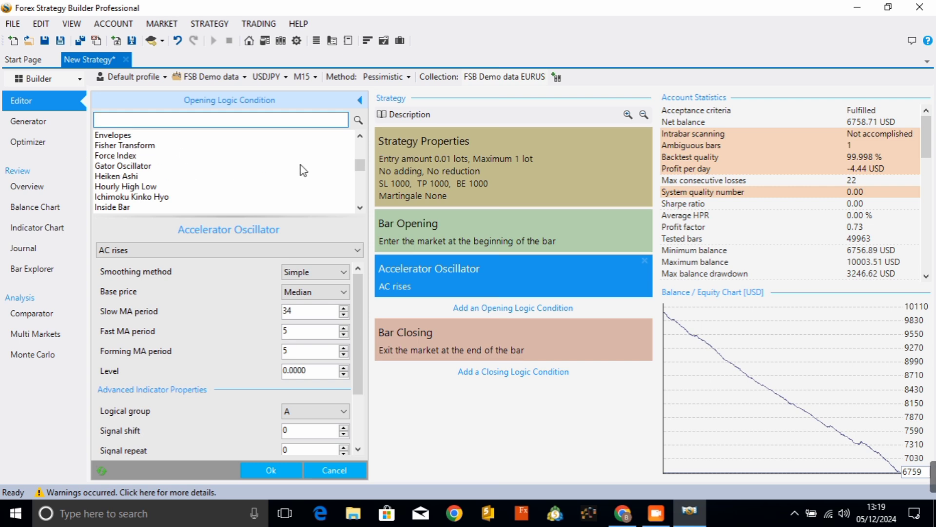
{"action": "mouse_move", "coordinate": [361, 168]}
{"action": "left_mouse_down"}
{"action": "mouse_move", "coordinate": [361, 146]}
{"action": "mouse_move", "coordinate": [361, 157]}
{"action": "left_mouse_up"}
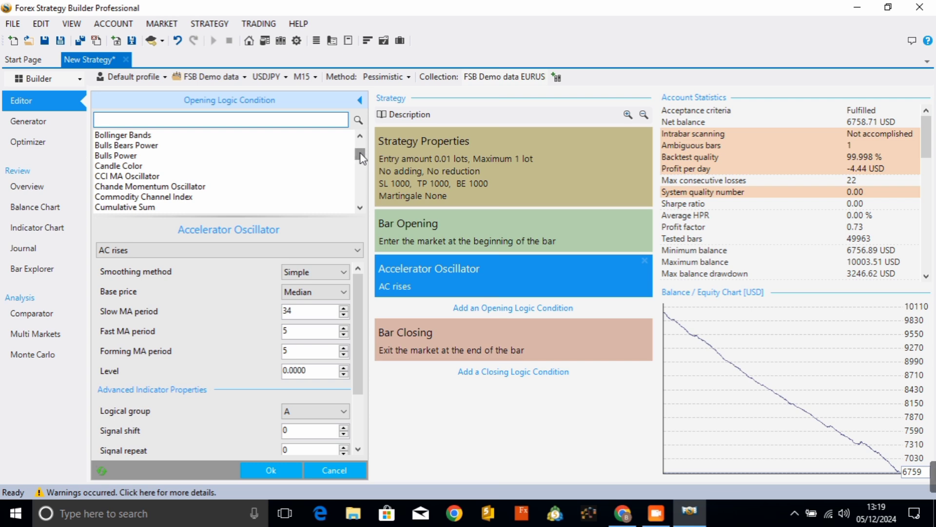
{"action": "left_click", "coordinate": [115, 177]}
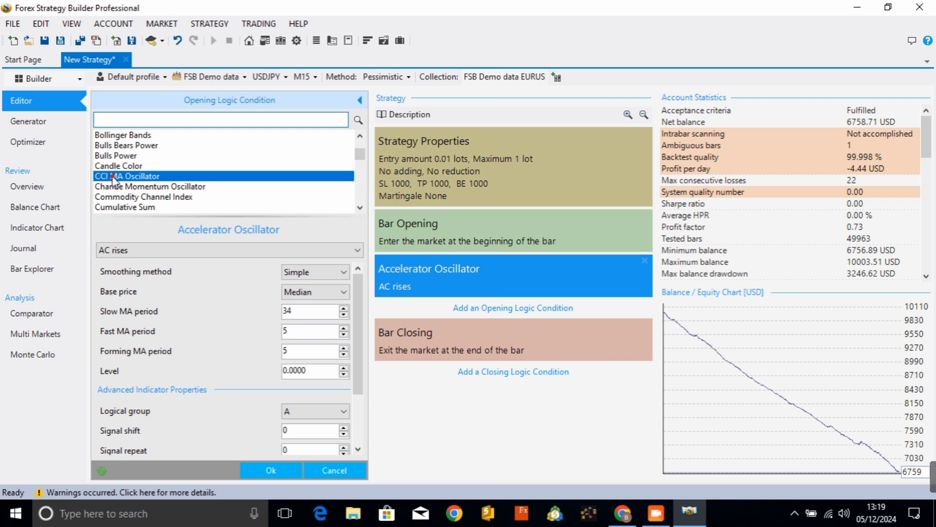
{"action": "left_click", "coordinate": [110, 165]}
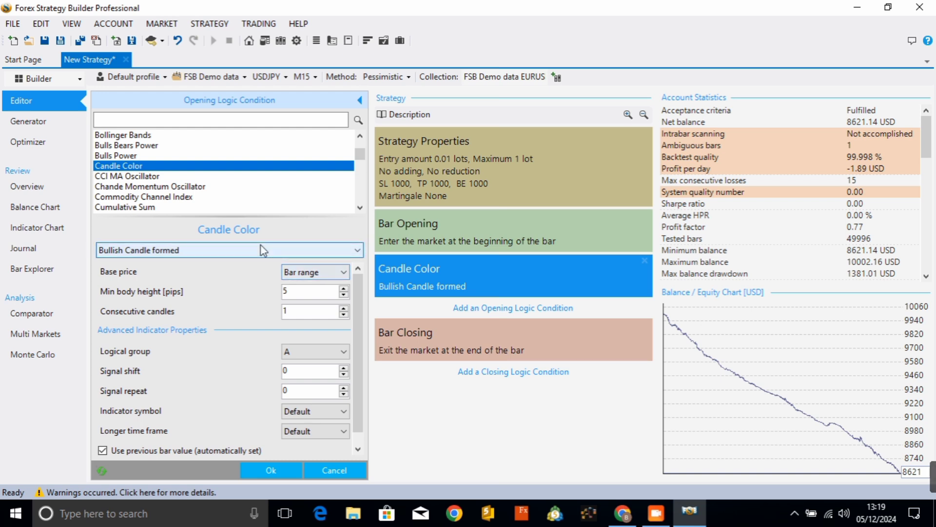
{"action": "left_click", "coordinate": [156, 251]}
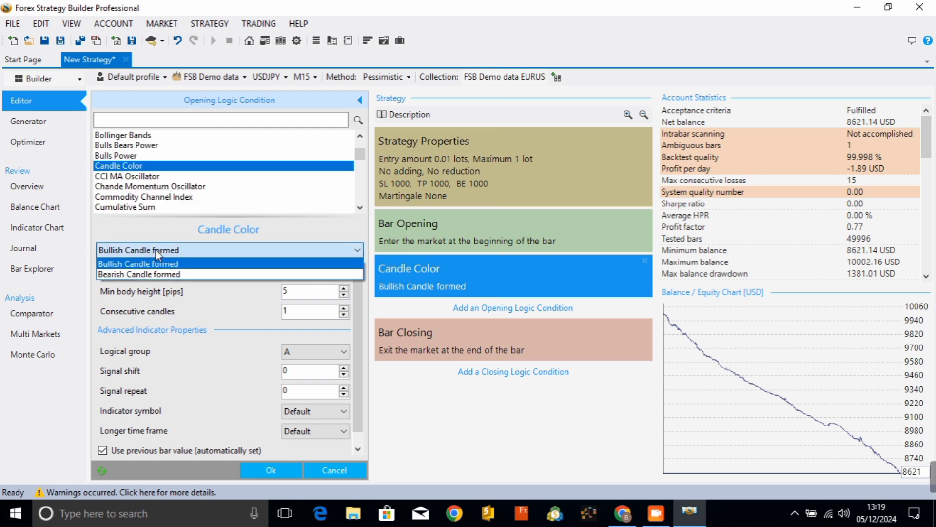
{"action": "left_click", "coordinate": [179, 264]}
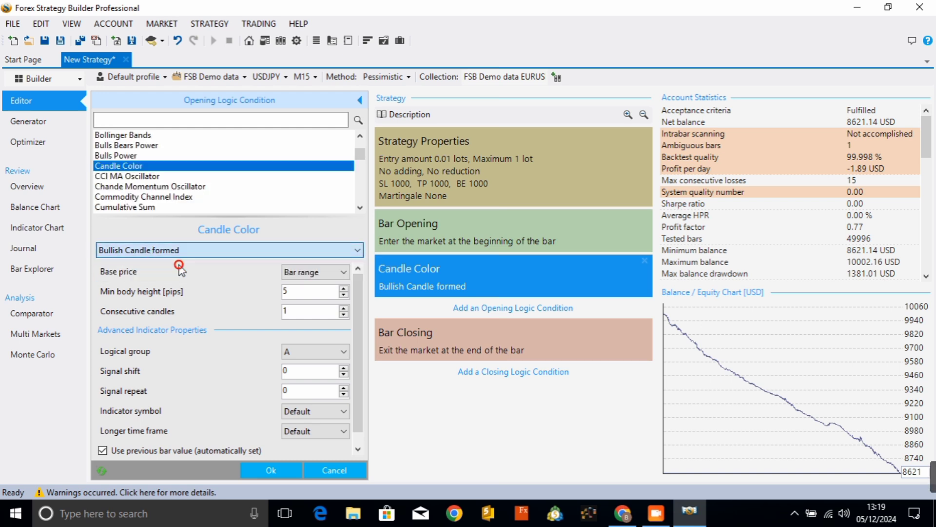
Keep Bar range as the Candle Color base price and set the minimum body height to 10 pips.
{"action": "left_click", "coordinate": [326, 270]}
{"action": "left_click", "coordinate": [325, 269]}
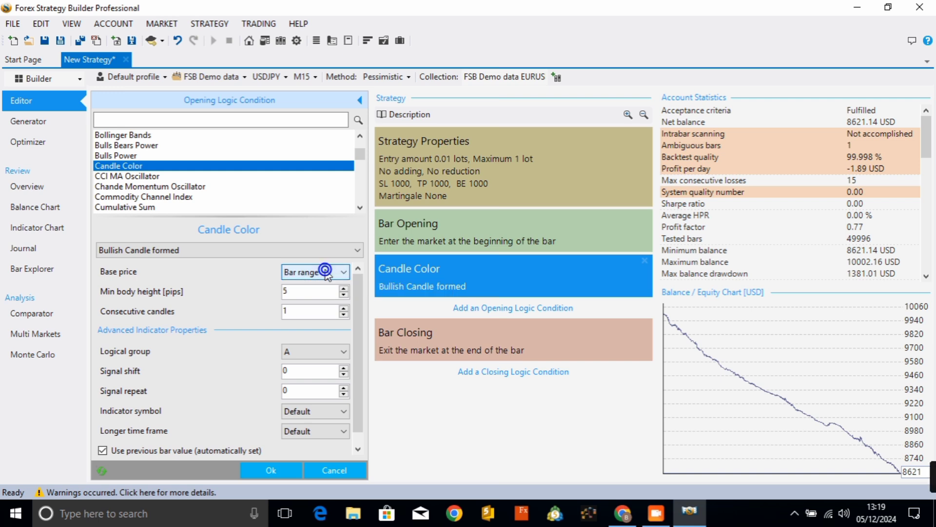
{"action": "left_click", "coordinate": [294, 291]}
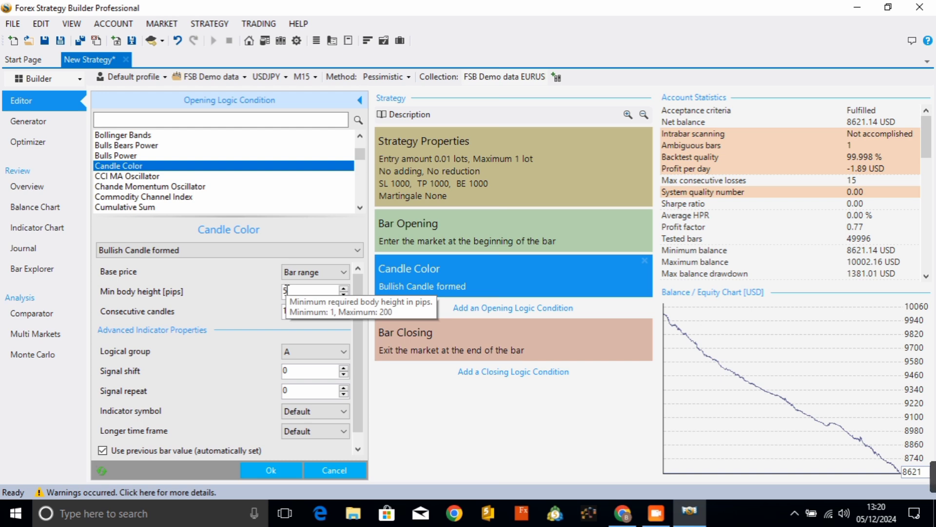
{"action": "left_click", "coordinate": [290, 290]}
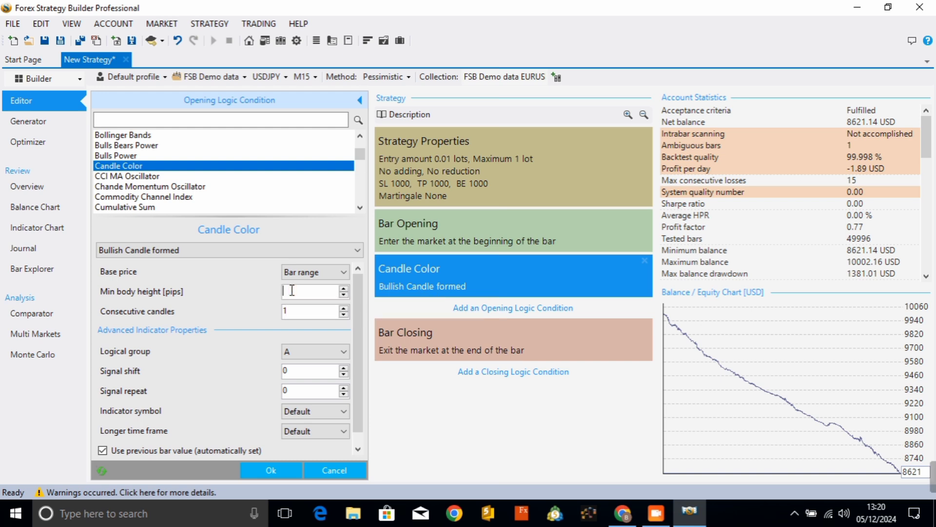
{"action": "type", "text": "10"}
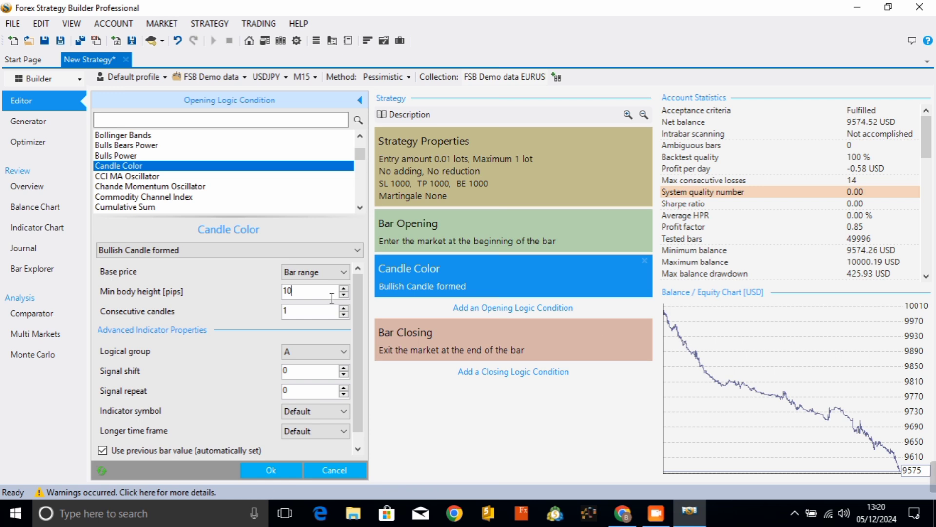
Keep logical group A and the default indicator symbol and longer time frame for Candle Color, and confirm the condition.
{"action": "left_click", "coordinate": [333, 351]}
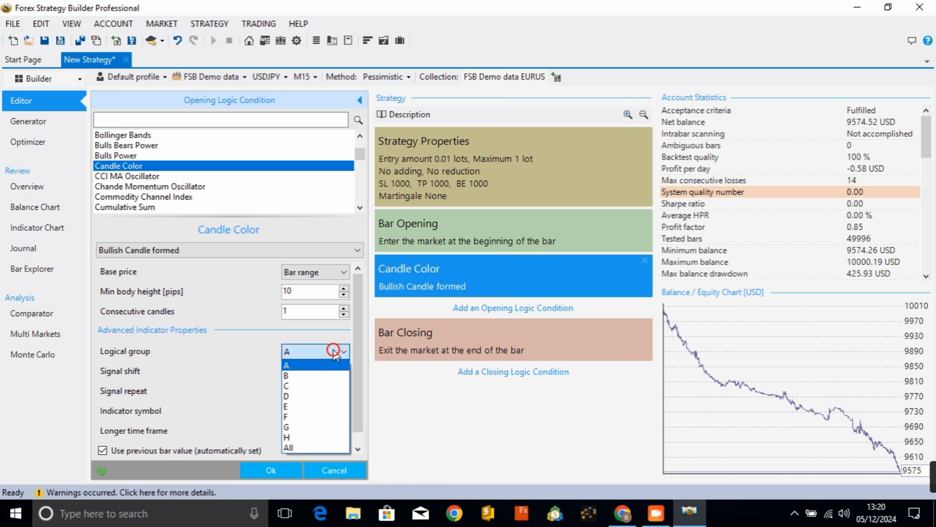
{"action": "left_click", "coordinate": [333, 350]}
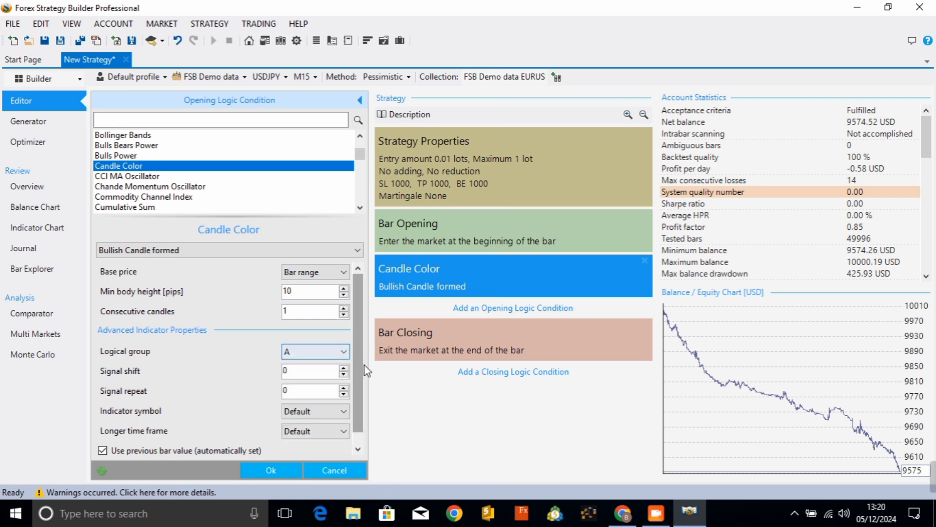
{"action": "left_click_drag", "start_coordinate": [362, 375], "coordinate": [364, 397]}
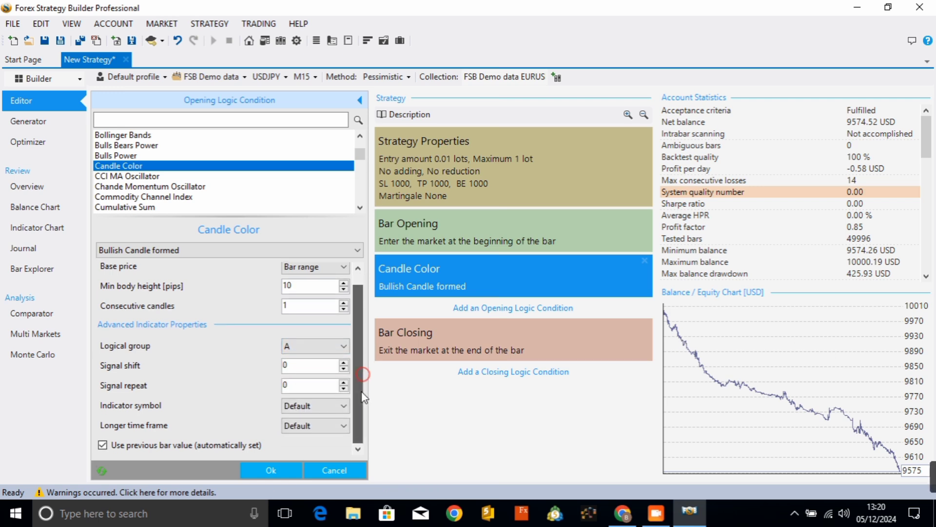
{"action": "left_click", "coordinate": [341, 405]}
{"action": "left_click", "coordinate": [341, 405]}
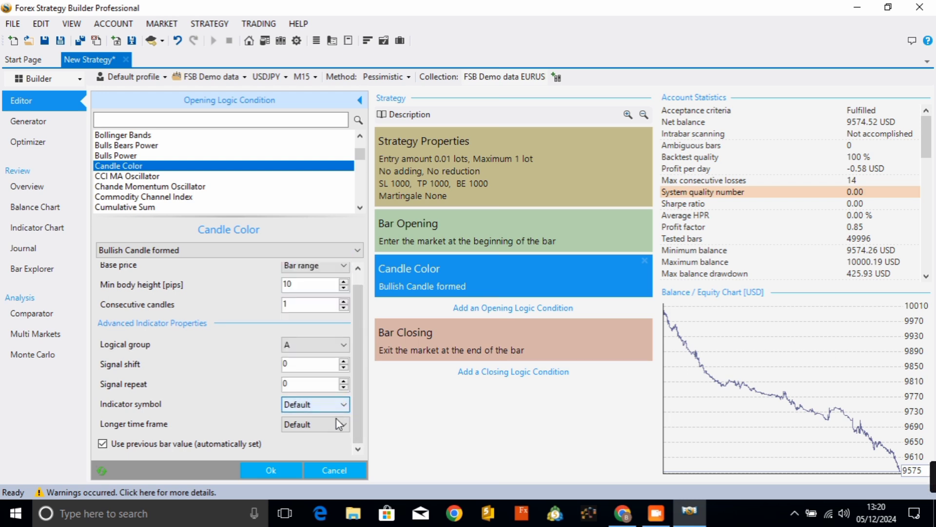
{"action": "left_click", "coordinate": [335, 424]}
{"action": "left_click", "coordinate": [335, 423]}
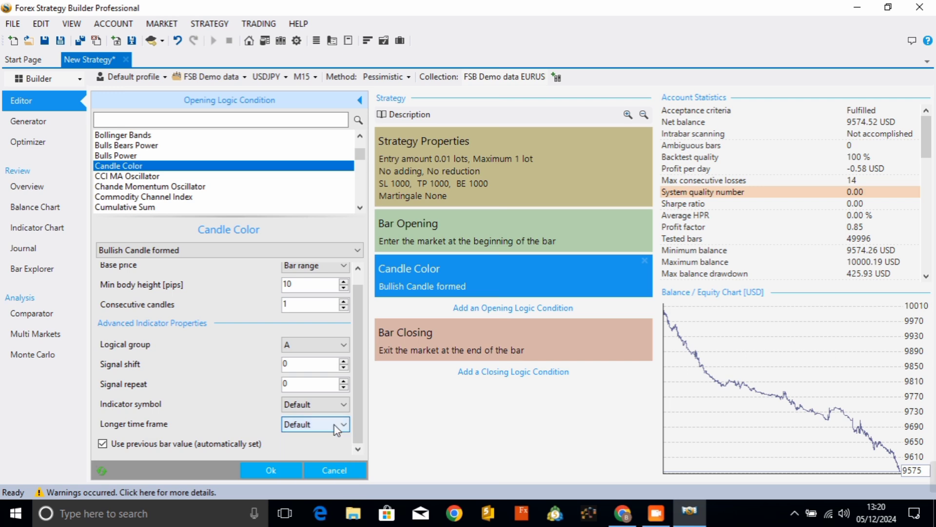
{"action": "left_click", "coordinate": [334, 424]}
{"action": "left_click", "coordinate": [335, 424]}
{"action": "scroll", "coordinate": [361, 427], "scroll_direction": "up", "scroll_amount": 1}
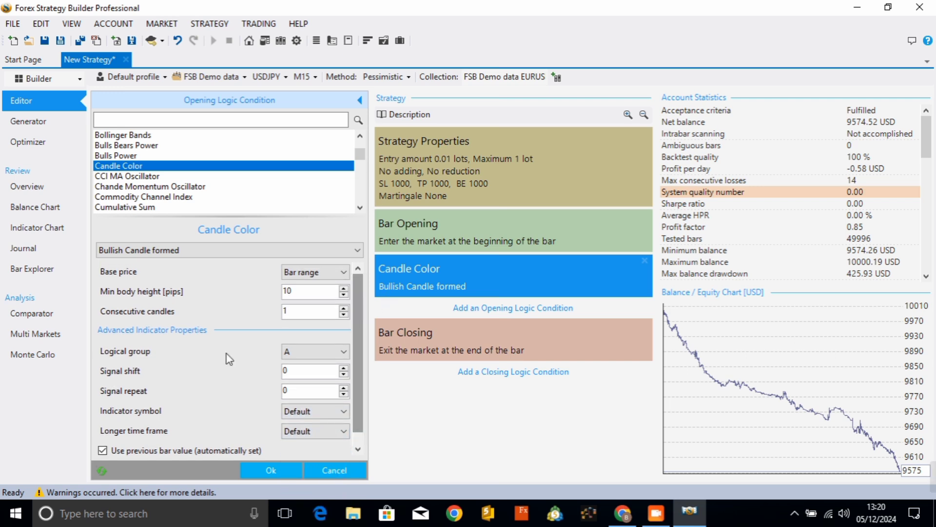
{"action": "left_click", "coordinate": [259, 471]}
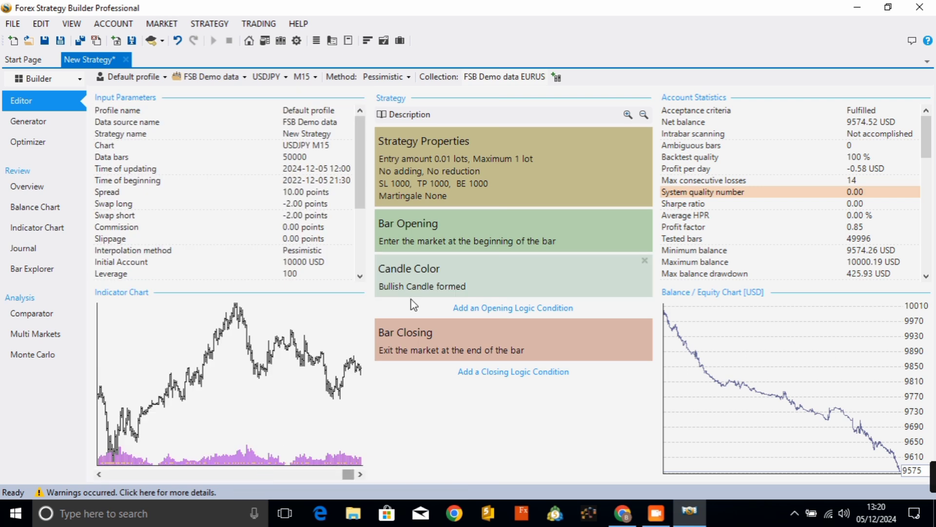
Add a second opening logic condition using Aroon Histogram with the rule Aroon Histogram crosses the Level line upward.
{"action": "left_click", "coordinate": [486, 309]}
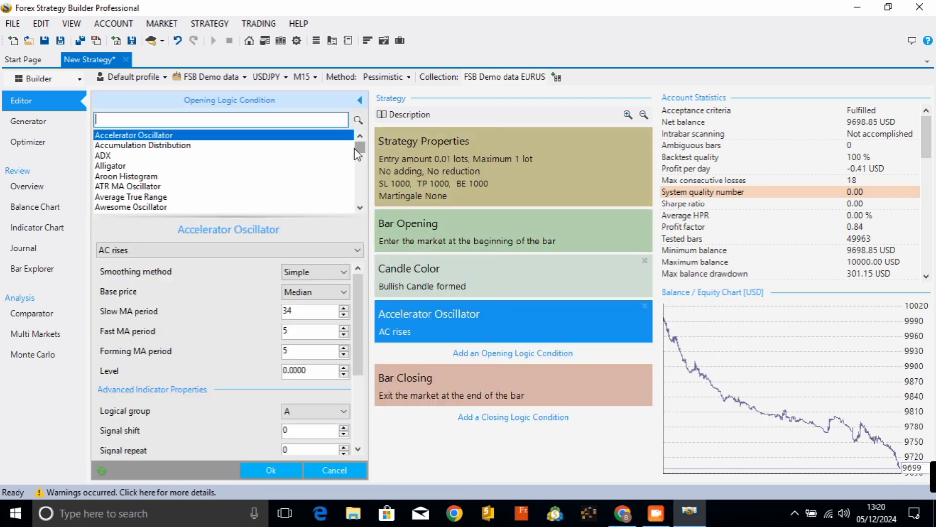
{"action": "left_click", "coordinate": [126, 178]}
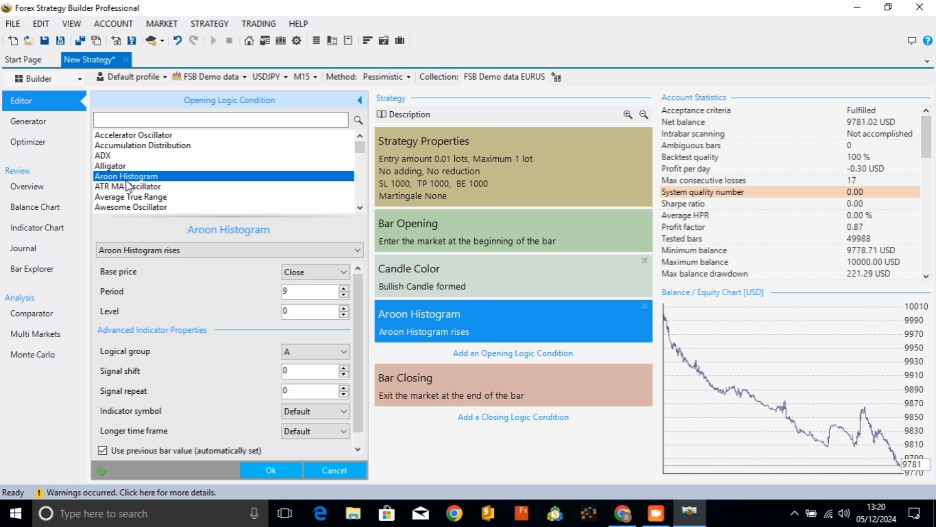
{"action": "left_click", "coordinate": [183, 250]}
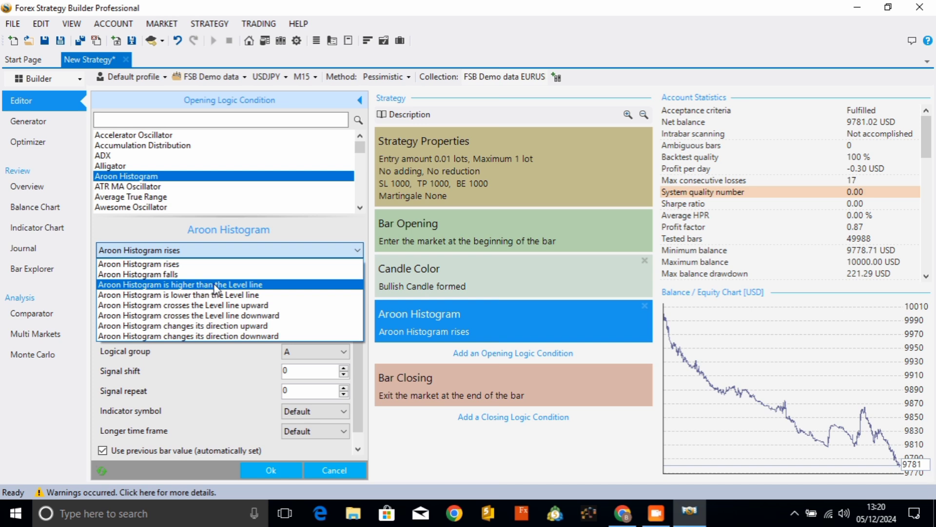
{"action": "left_click", "coordinate": [236, 286]}
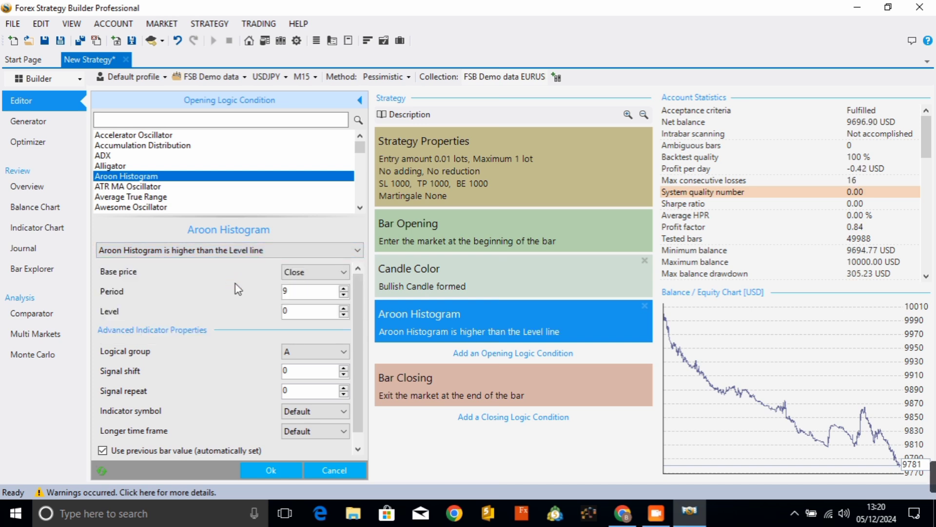
{"action": "left_click", "coordinate": [230, 250]}
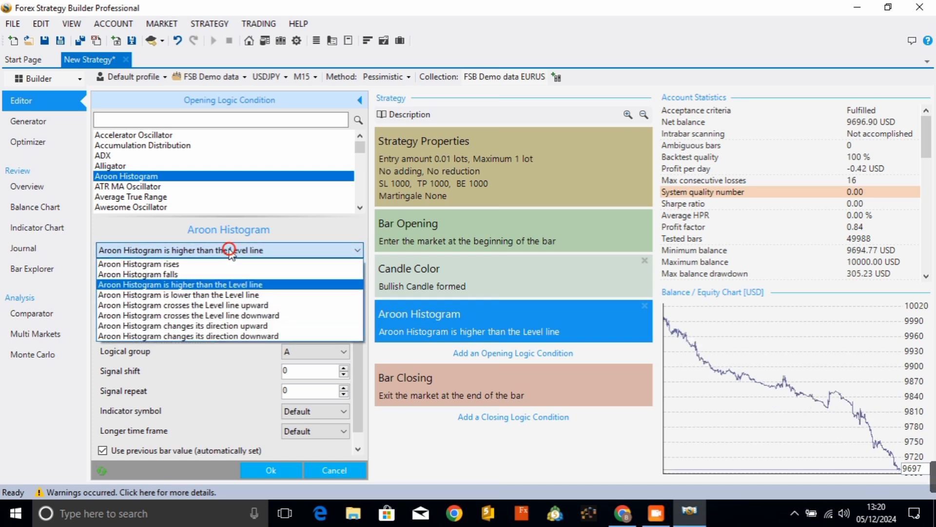
{"action": "left_click", "coordinate": [247, 307]}
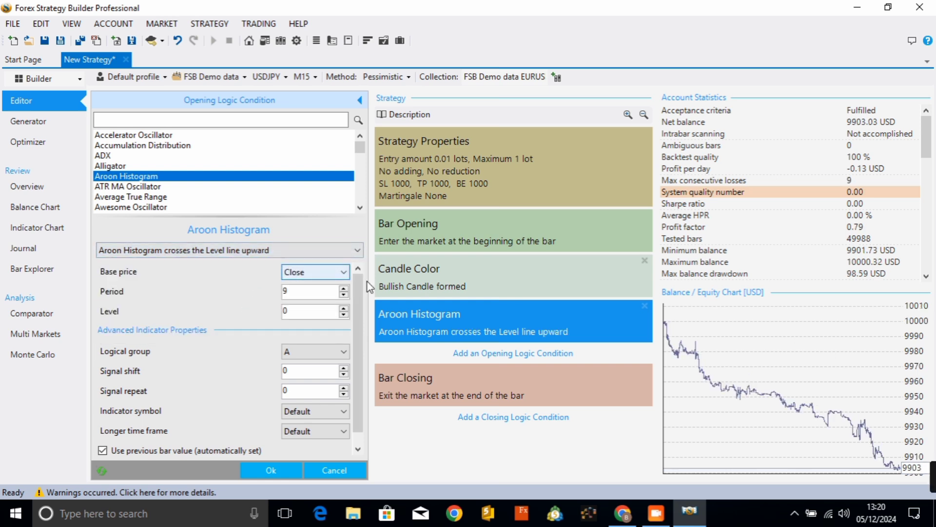
Keep Close as the Aroon Histogram base price and set its period to 12.
{"action": "scroll", "coordinate": [362, 310], "scroll_direction": "down", "scroll_amount": 1}
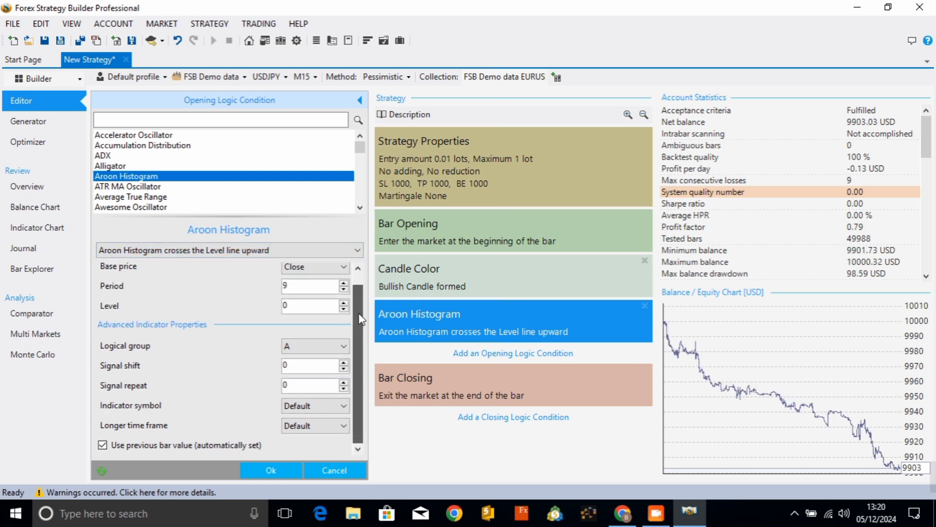
{"action": "left_click_drag", "start_coordinate": [361, 310], "coordinate": [363, 279]}
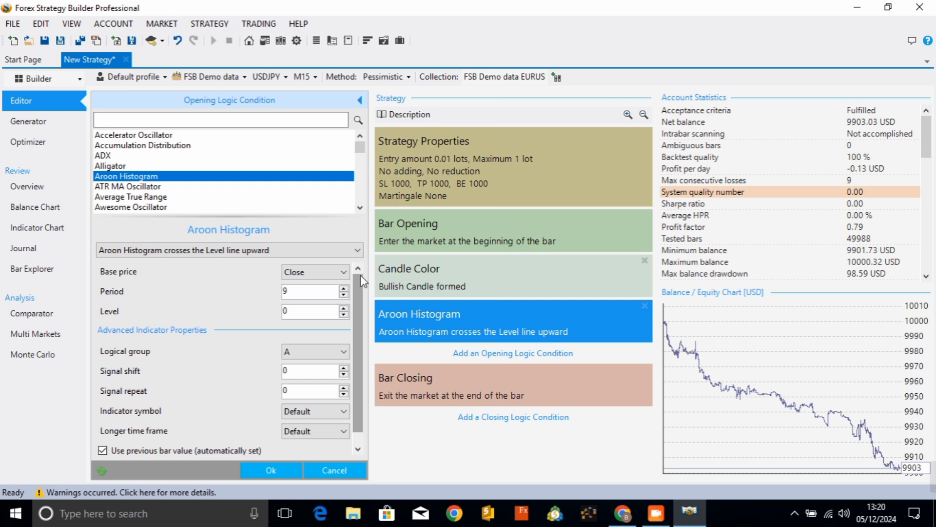
{"action": "left_click", "coordinate": [326, 273]}
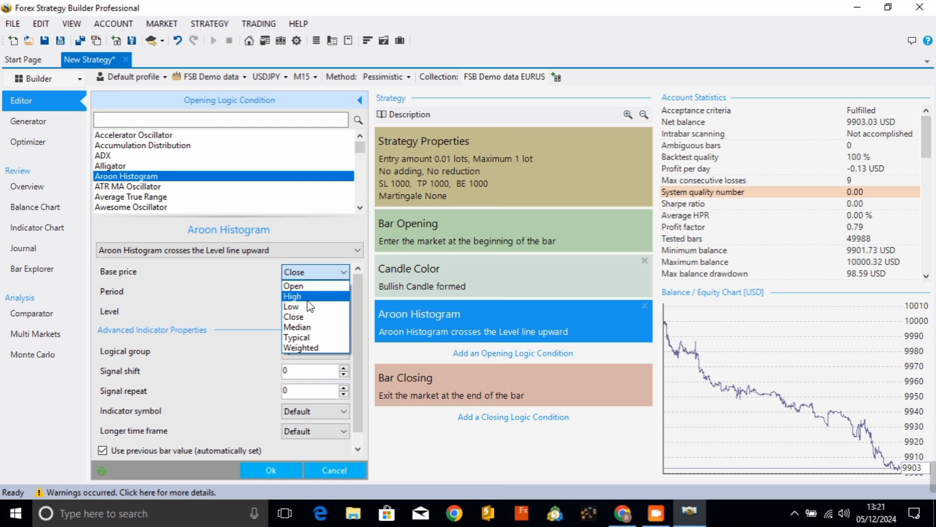
{"action": "left_click", "coordinate": [310, 318]}
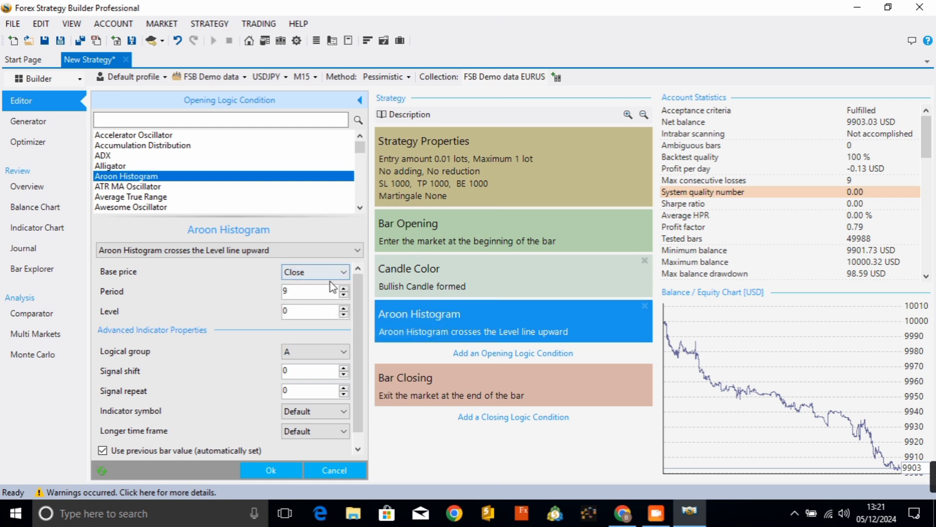
{"action": "double_click", "coordinate": [300, 295]}
{"action": "type", "text": "12"}
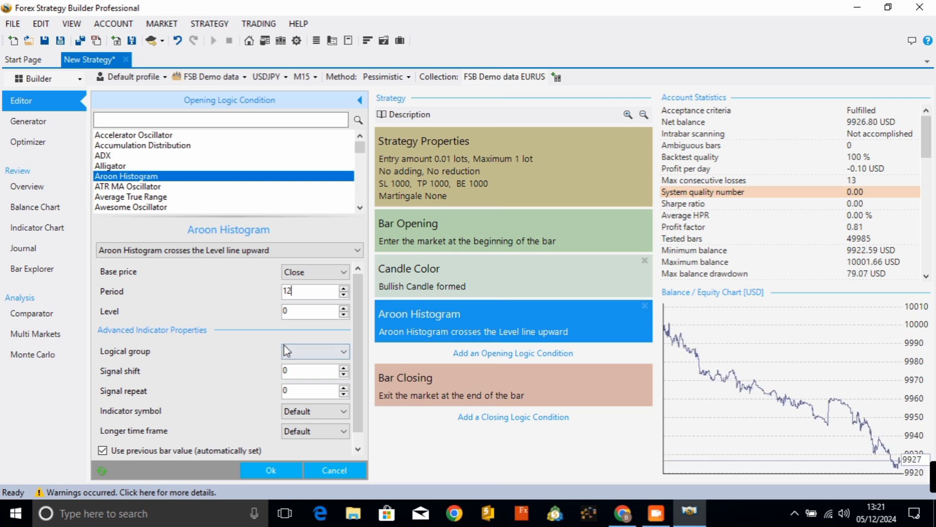
Confirm the Aroon Histogram condition and inspect the strategy's trades on the full indicator chart.
{"action": "left_click", "coordinate": [271, 470]}
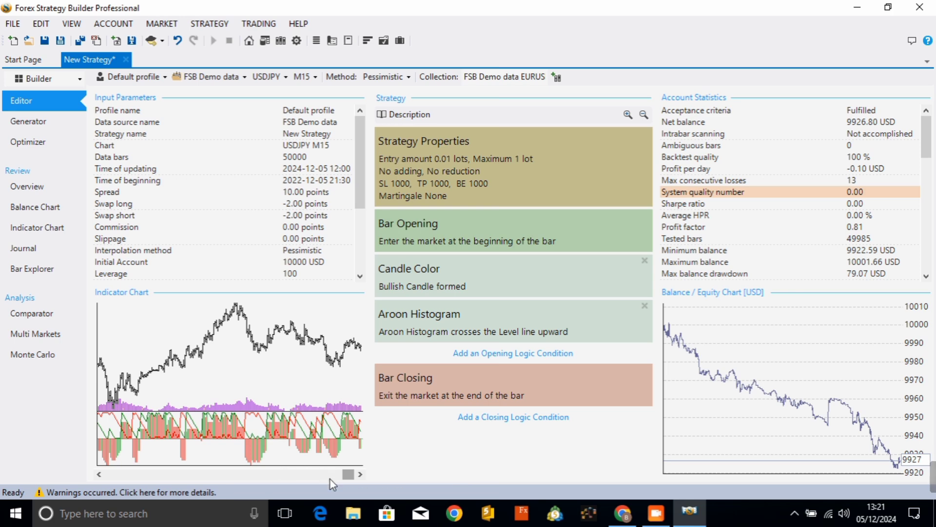
{"action": "left_click", "coordinate": [221, 324]}
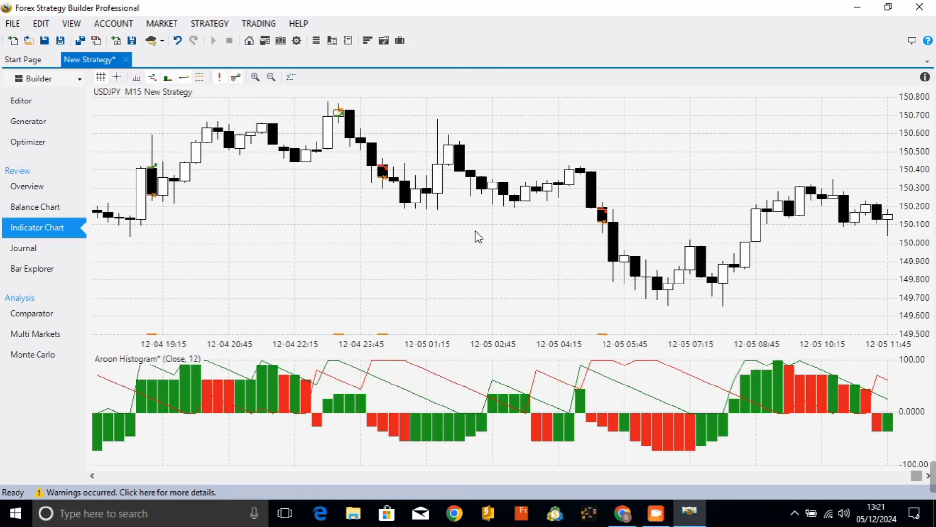
{"action": "scroll", "coordinate": [539, 244], "scroll_direction": "up", "scroll_amount": 3}
{"action": "scroll", "coordinate": [302, 276], "scroll_direction": "down", "scroll_amount": 3}
{"action": "scroll", "coordinate": [482, 200], "scroll_direction": "up", "scroll_amount": 4}
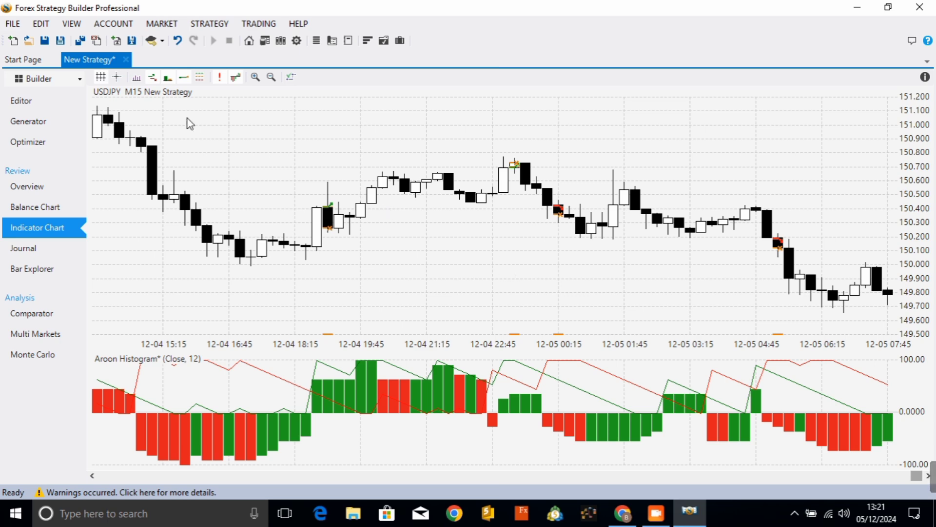
Return to the strategy editor and review the full list of account statistics.
{"action": "left_click", "coordinate": [43, 108]}
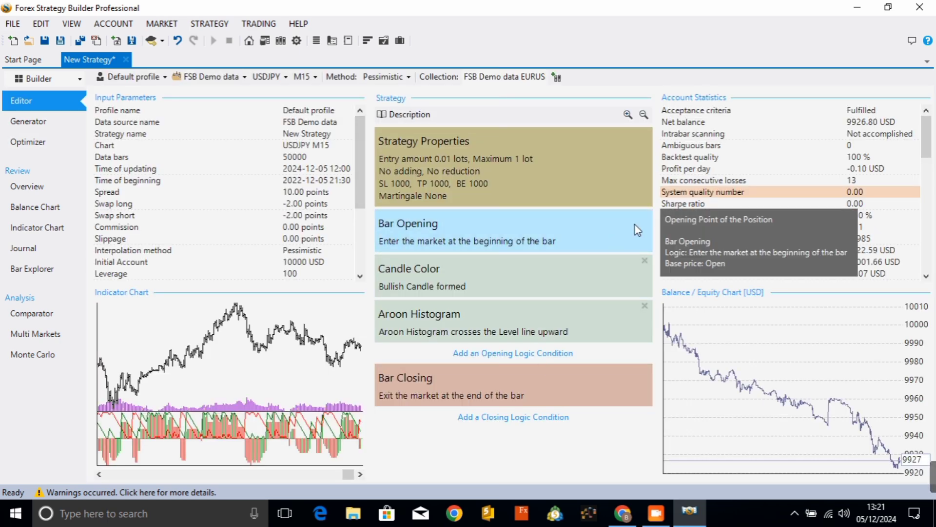
{"action": "left_click_drag", "start_coordinate": [929, 134], "coordinate": [922, 259]}
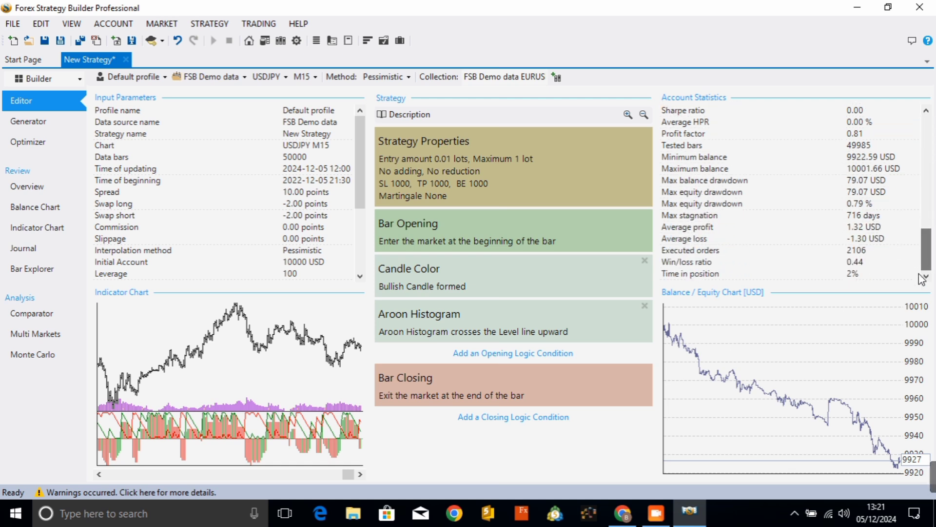
{"action": "scroll", "coordinate": [811, 114], "scroll_direction": "up", "scroll_amount": 3}
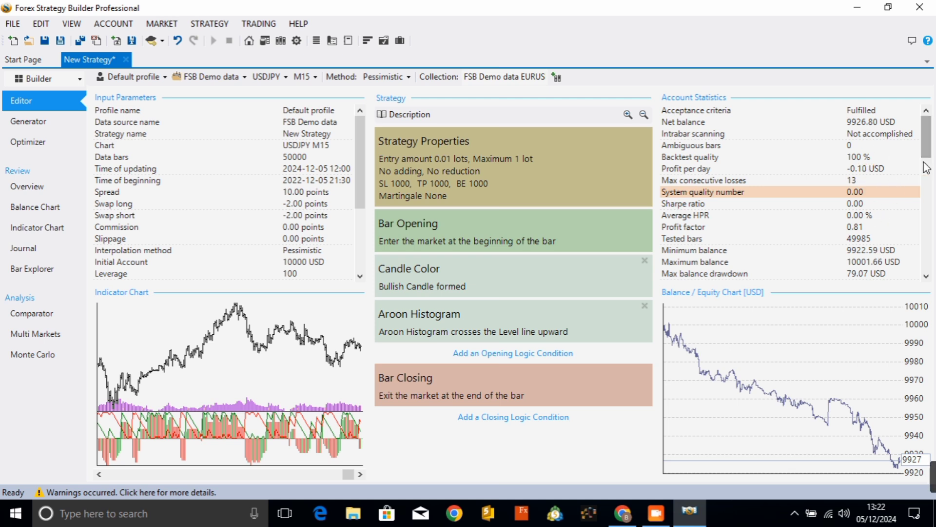
{"action": "left_click_drag", "start_coordinate": [931, 141], "coordinate": [926, 217]}
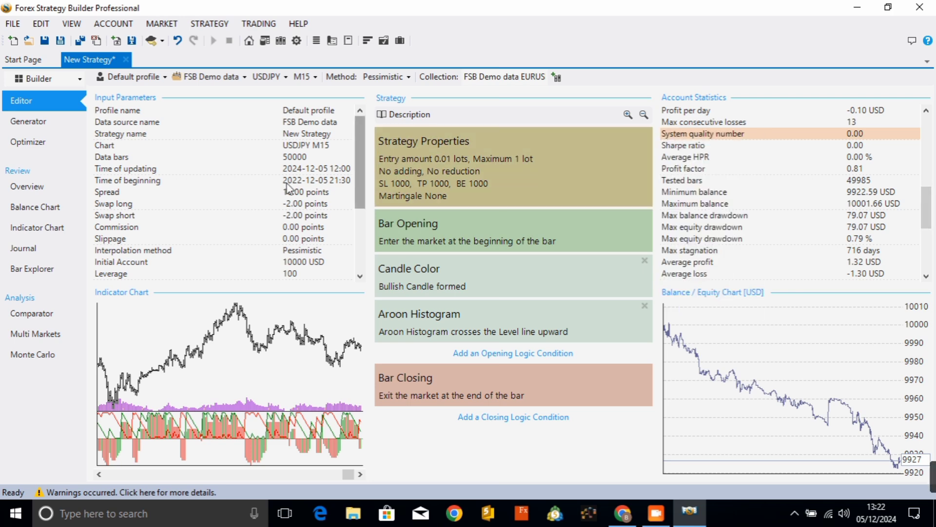
Run the strategy generator on the USDJPY M15 data and let it complete.
{"action": "left_click", "coordinate": [49, 127]}
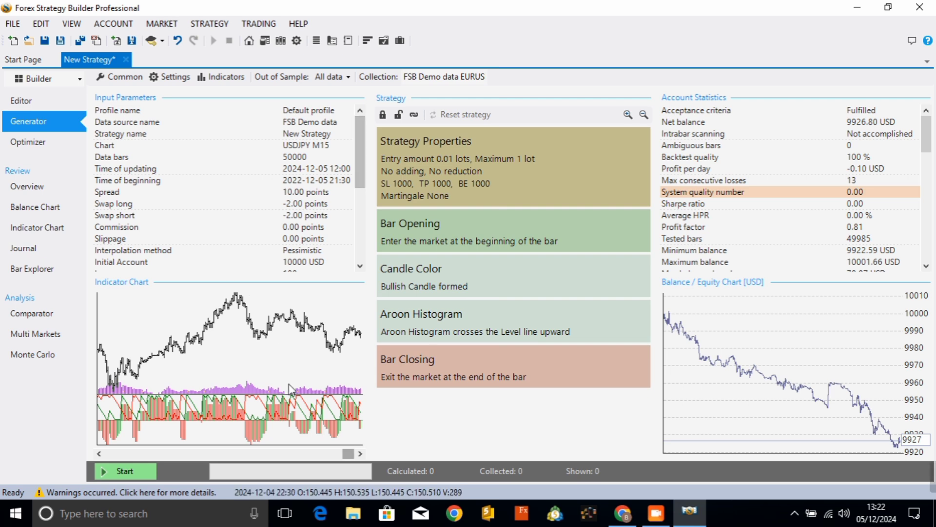
{"action": "left_click", "coordinate": [139, 471]}
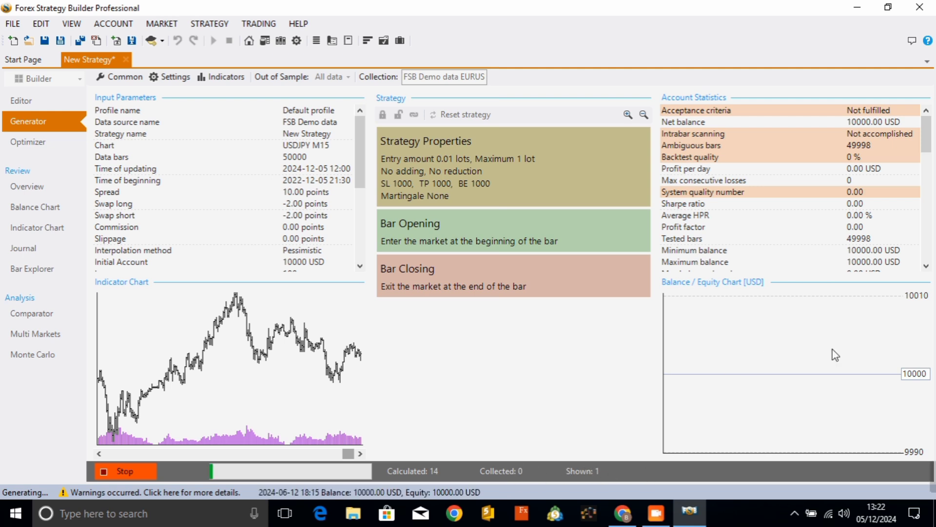
{"action": "mouse_move", "coordinate": [917, 484]}
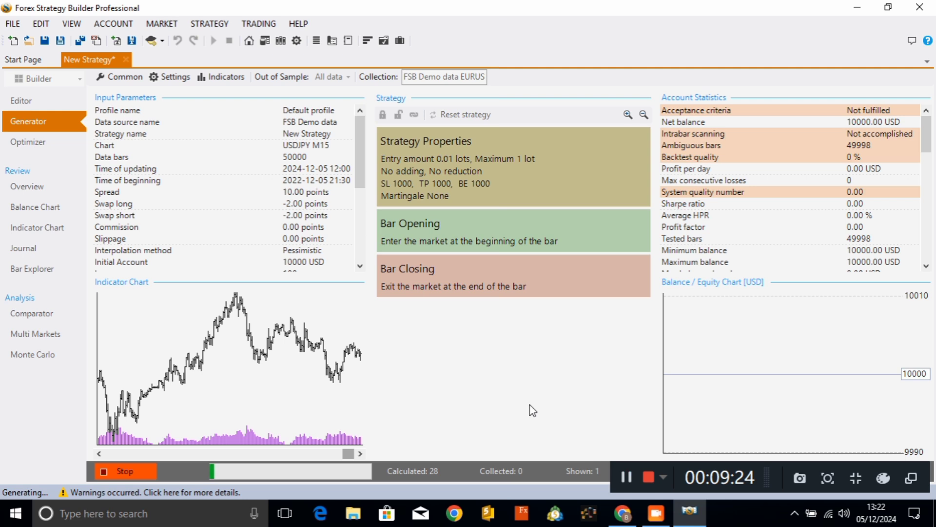
{"action": "left_click", "coordinate": [628, 473]}
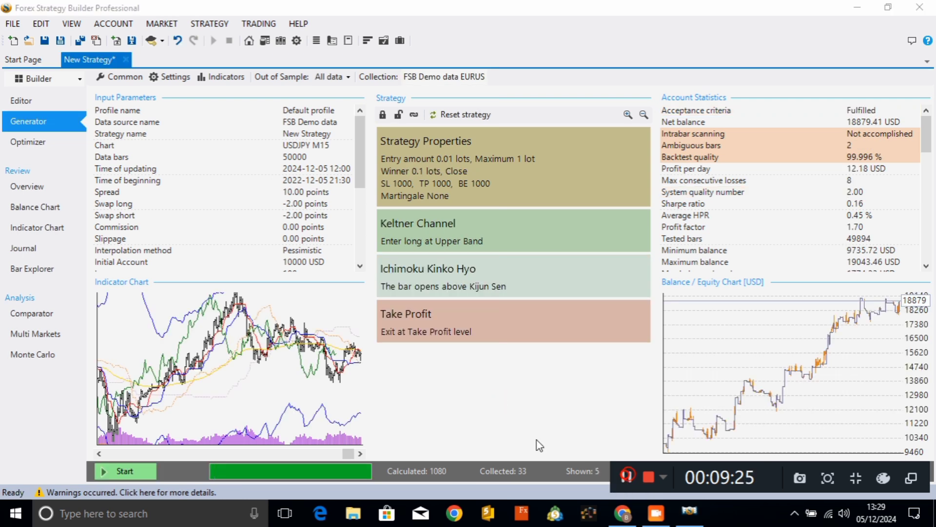
{"action": "left_click", "coordinate": [451, 387]}
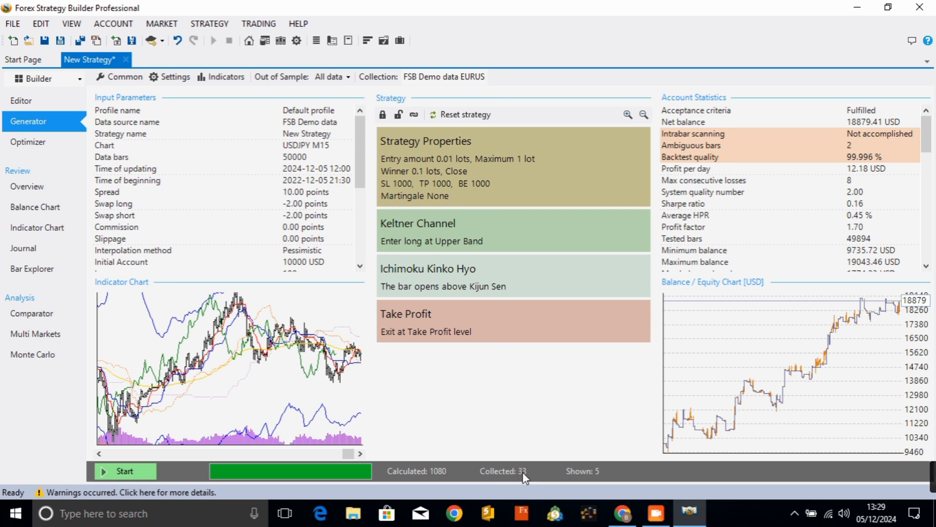
Open the strategy repository and examine the top 10 collected strategies sorted by net balance.
{"action": "left_click", "coordinate": [281, 42]}
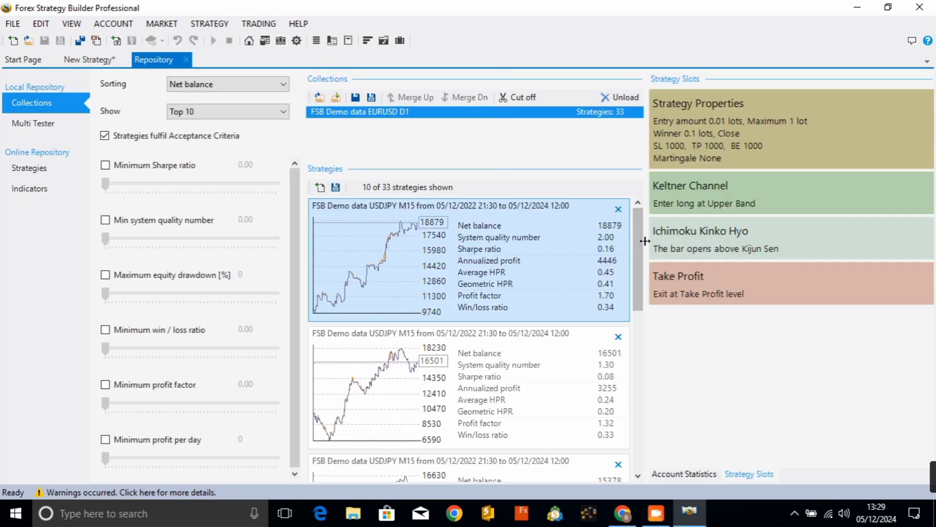
{"action": "mouse_move", "coordinate": [639, 245]}
{"action": "left_mouse_down"}
{"action": "mouse_move", "coordinate": [640, 265]}
{"action": "mouse_move", "coordinate": [637, 250]}
{"action": "left_mouse_up"}
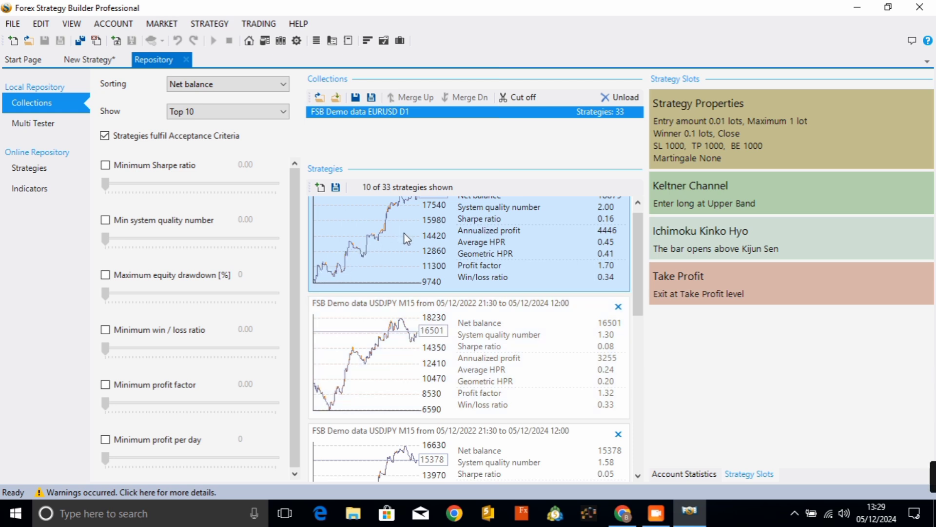
{"action": "scroll", "coordinate": [638, 259], "scroll_direction": "up", "scroll_amount": 1}
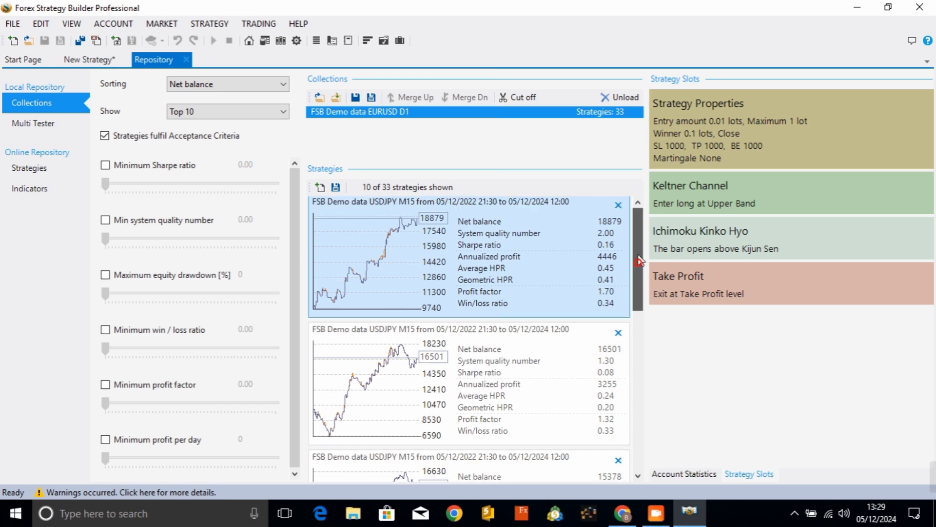
{"action": "left_click_drag", "start_coordinate": [638, 249], "coordinate": [634, 212]}
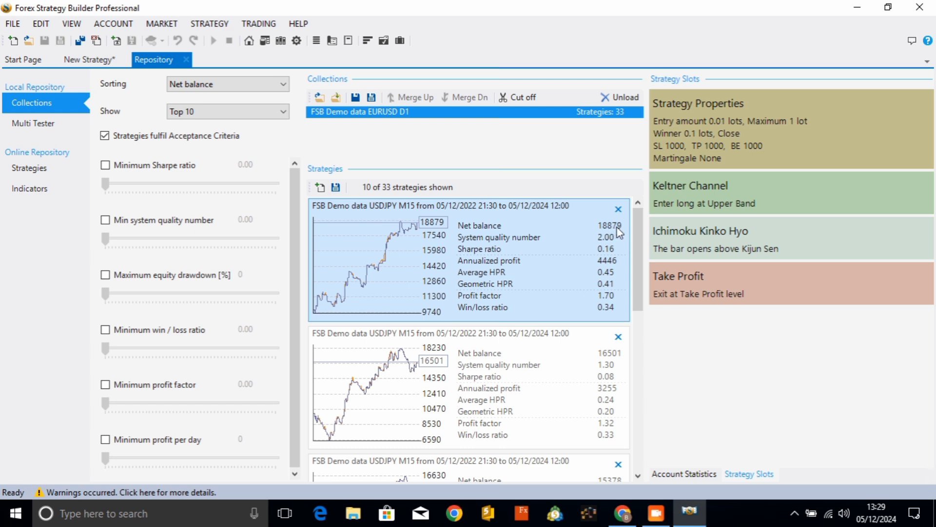
{"action": "left_click_drag", "start_coordinate": [633, 236], "coordinate": [641, 264]}
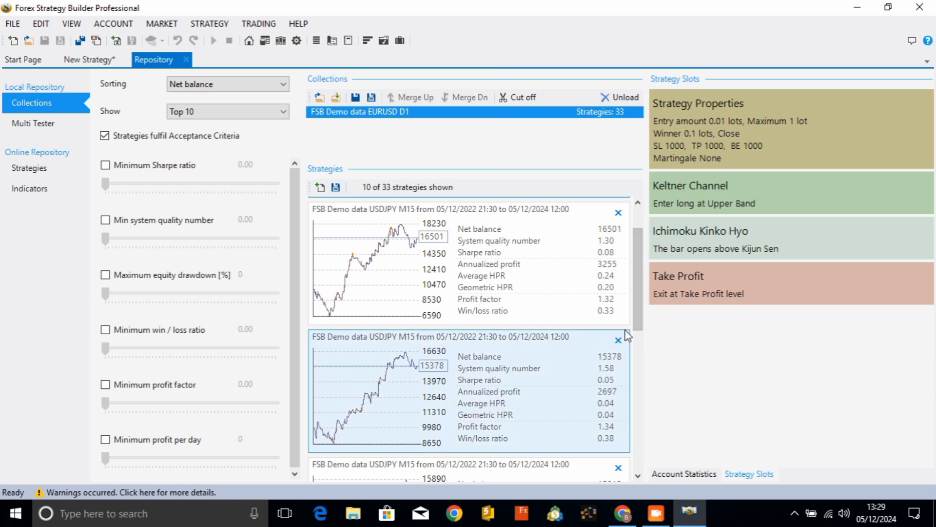
{"action": "left_click_drag", "start_coordinate": [636, 309], "coordinate": [640, 384]}
Open the collected strategy with the highest net balance and inspect its full indicator chart.
{"action": "left_click", "coordinate": [443, 229]}
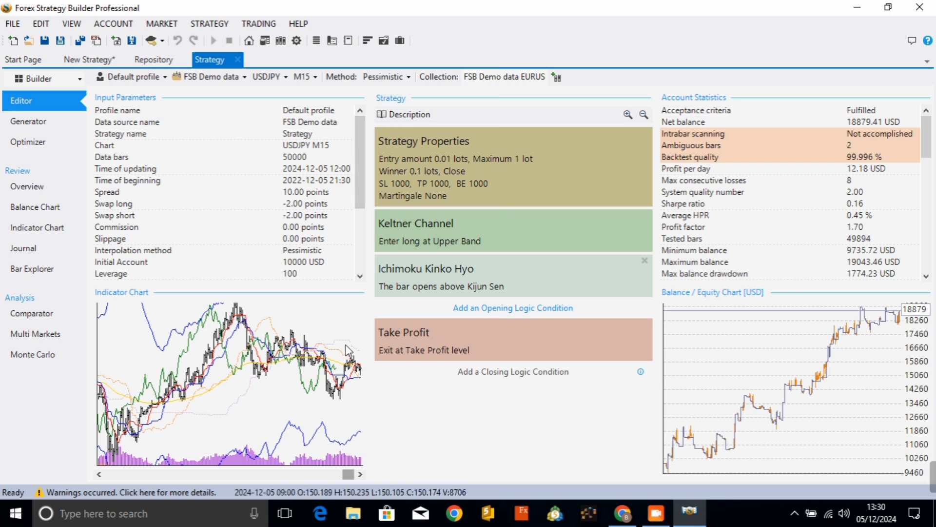
{"action": "left_click", "coordinate": [209, 383]}
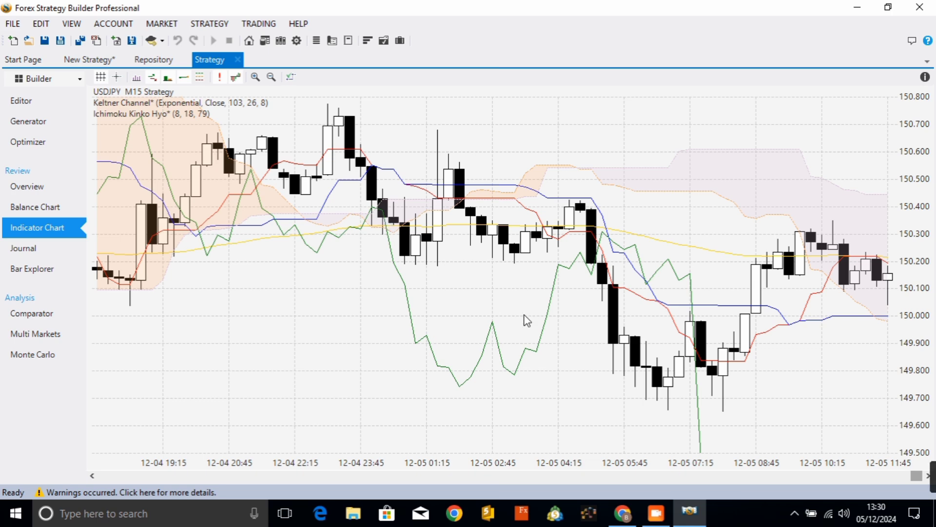
{"action": "left_click_drag", "start_coordinate": [410, 297], "coordinate": [450, 235]}
Start optimizing New Strategy with all parameters included at their default ranges, and check the account statistics.
{"action": "left_click", "coordinate": [98, 62]}
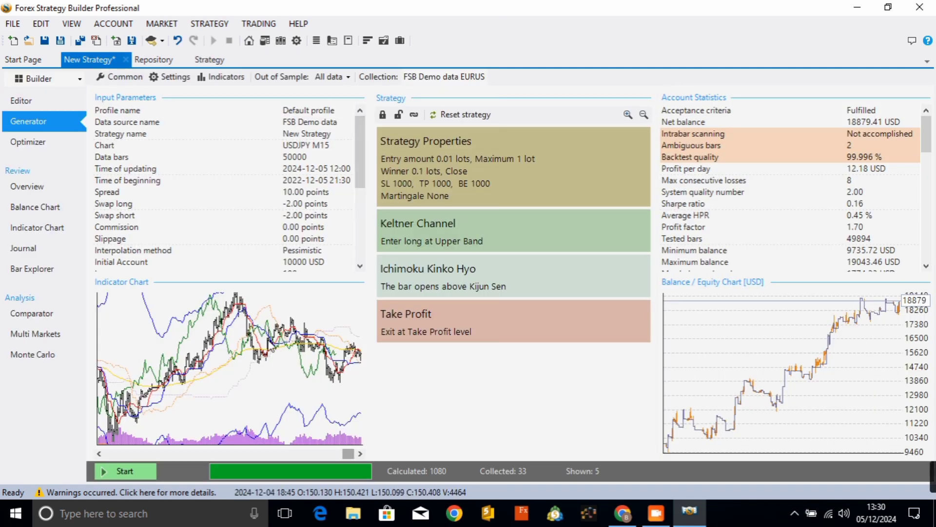
{"action": "left_click", "coordinate": [34, 142]}
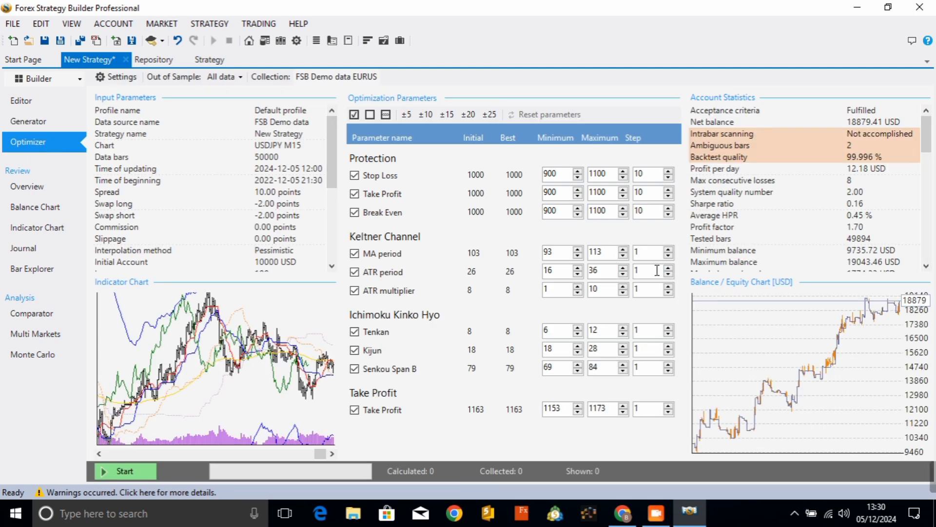
{"action": "left_click", "coordinate": [127, 468]}
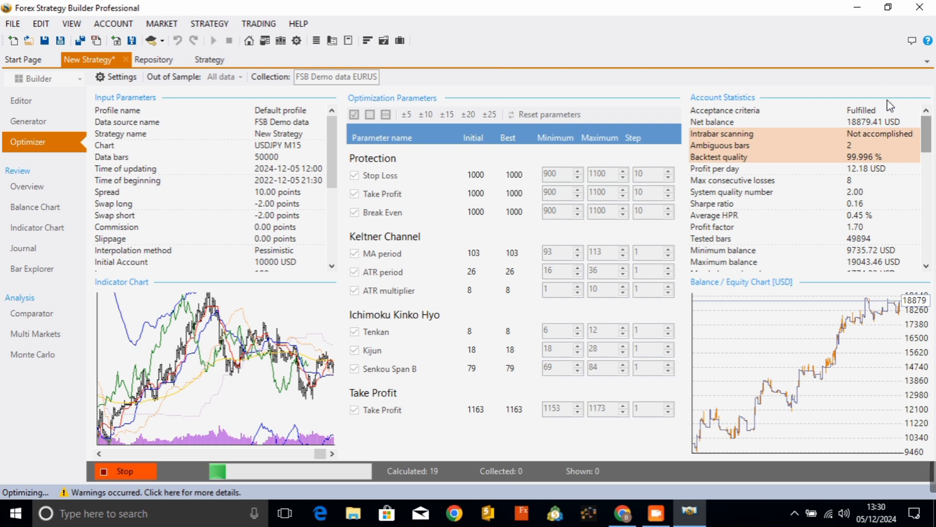
{"action": "left_click_drag", "start_coordinate": [928, 152], "coordinate": [928, 281]}
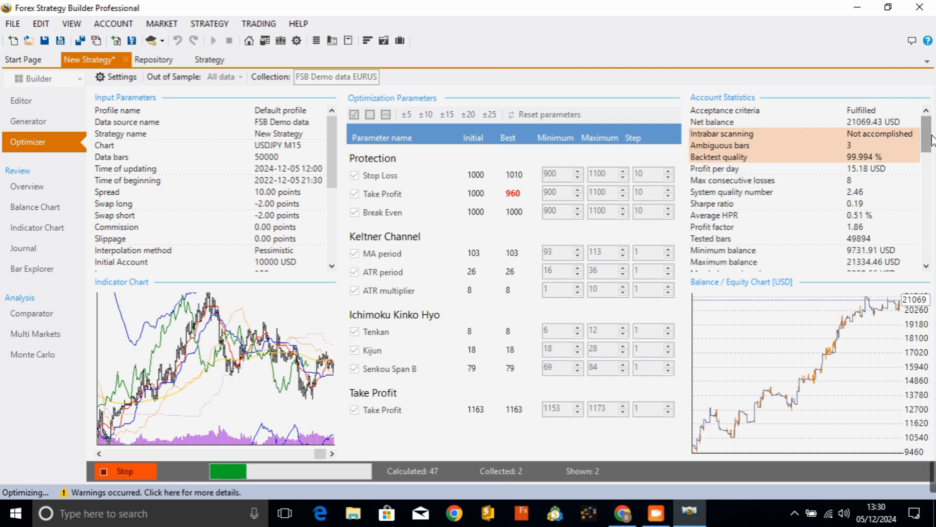
{"action": "left_click", "coordinate": [928, 124]}
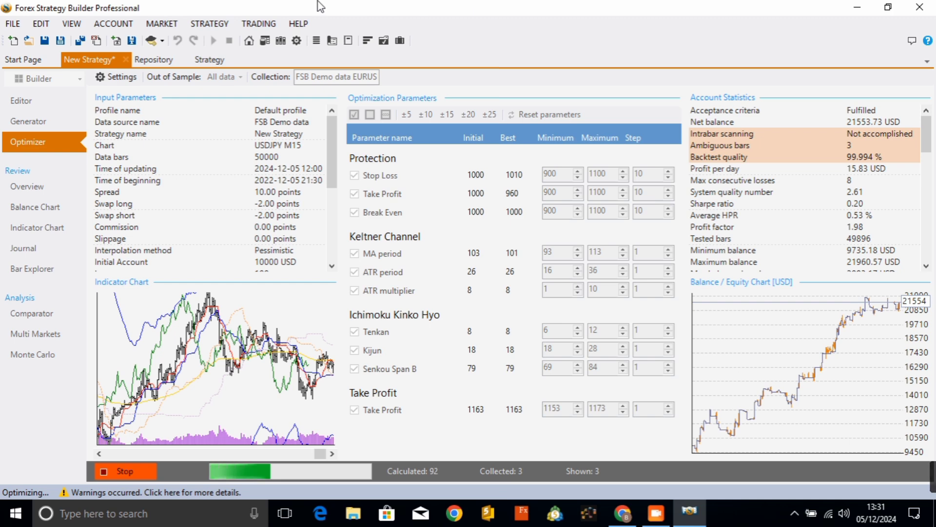
Save New Strategy as an Expert Advisor MT5 file named usdjpy in the Strategies folder.
{"action": "left_click", "coordinate": [230, 22]}
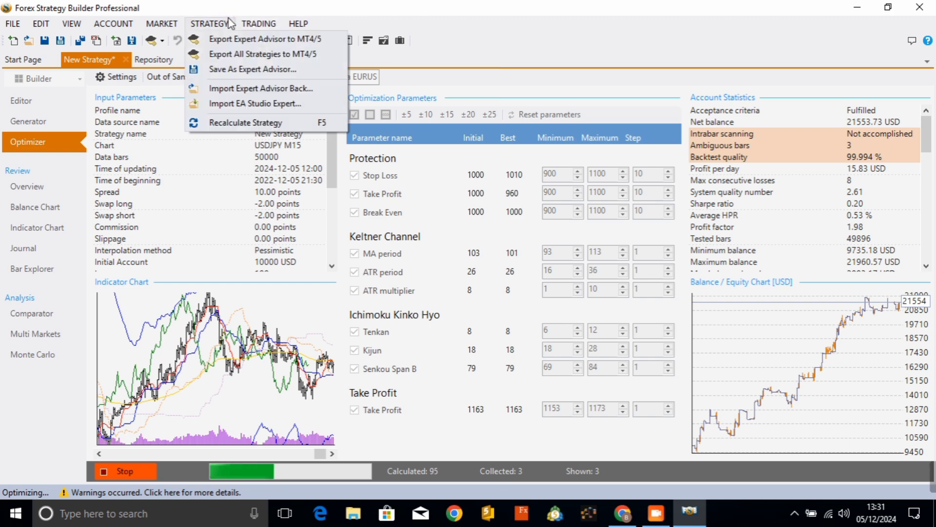
{"action": "left_click", "coordinate": [226, 70]}
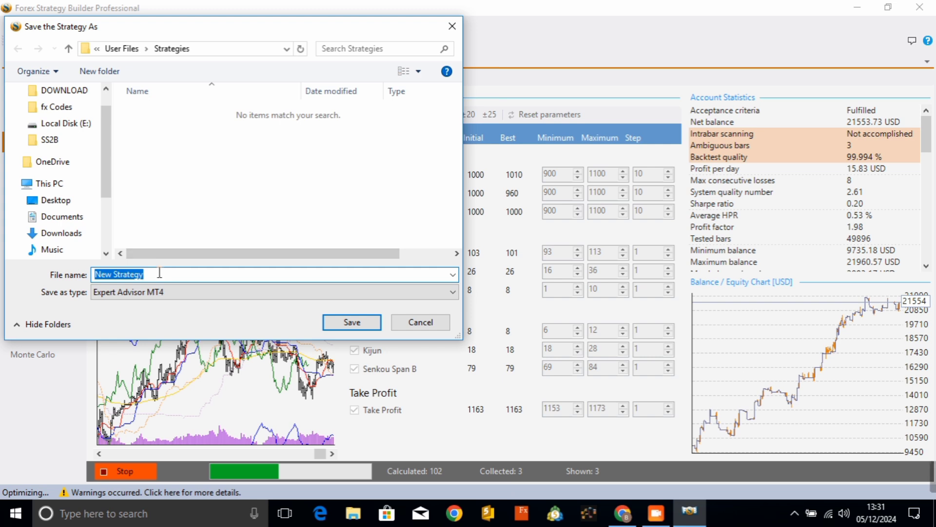
{"action": "left_click", "coordinate": [160, 292]}
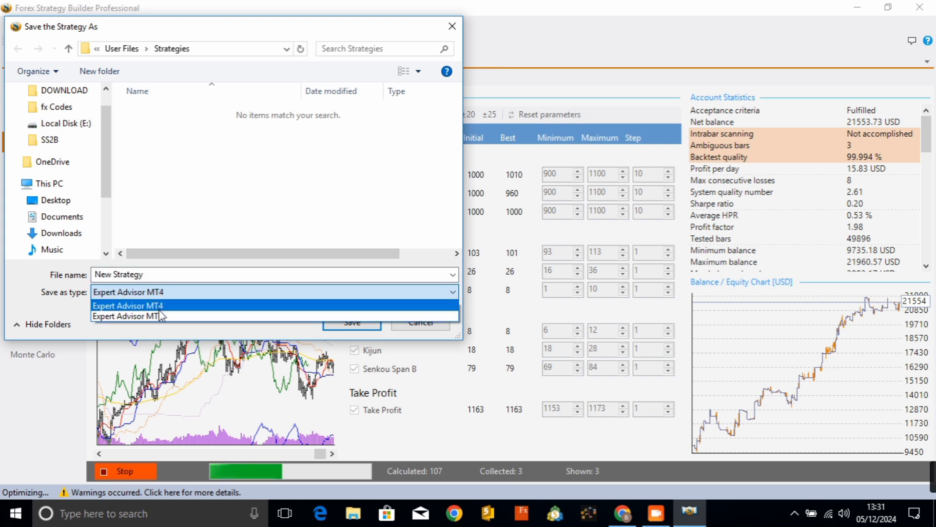
{"action": "left_click", "coordinate": [161, 316]}
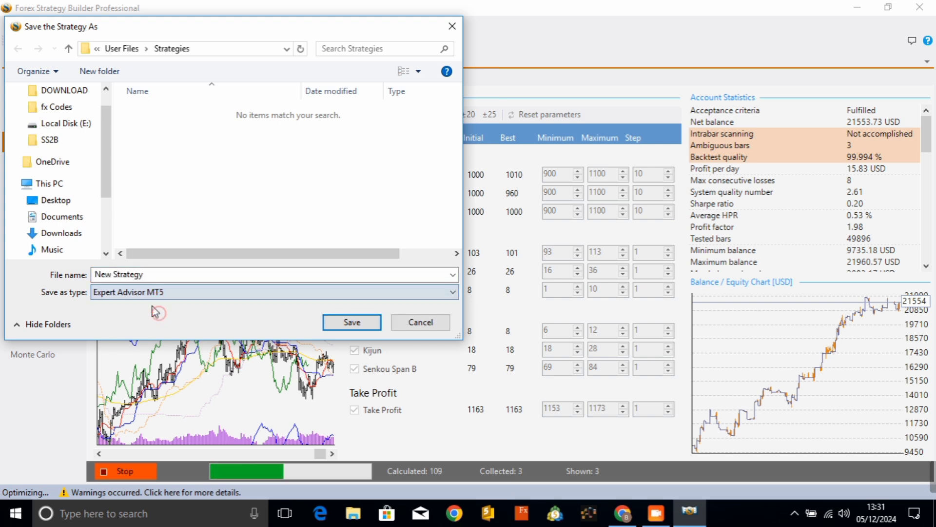
{"action": "left_click", "coordinate": [154, 274]}
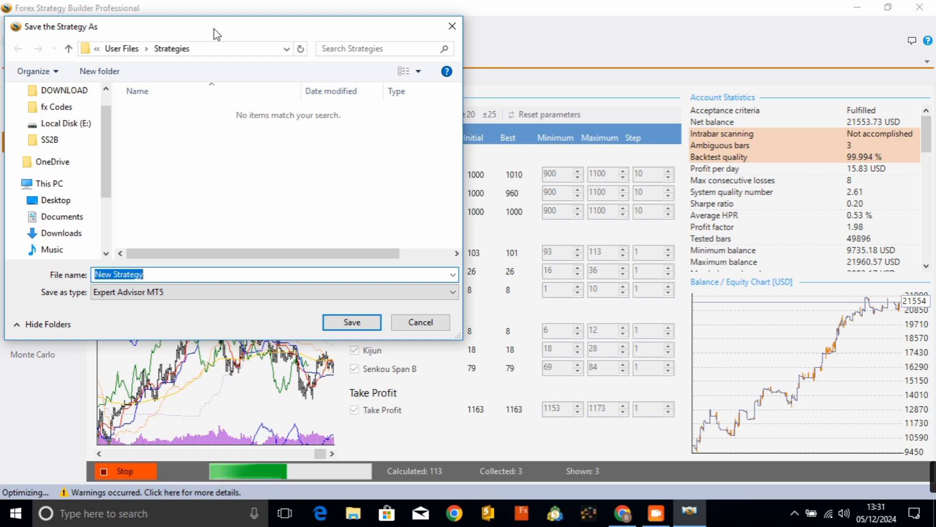
{"action": "left_click_drag", "start_coordinate": [215, 30], "coordinate": [593, 101]}
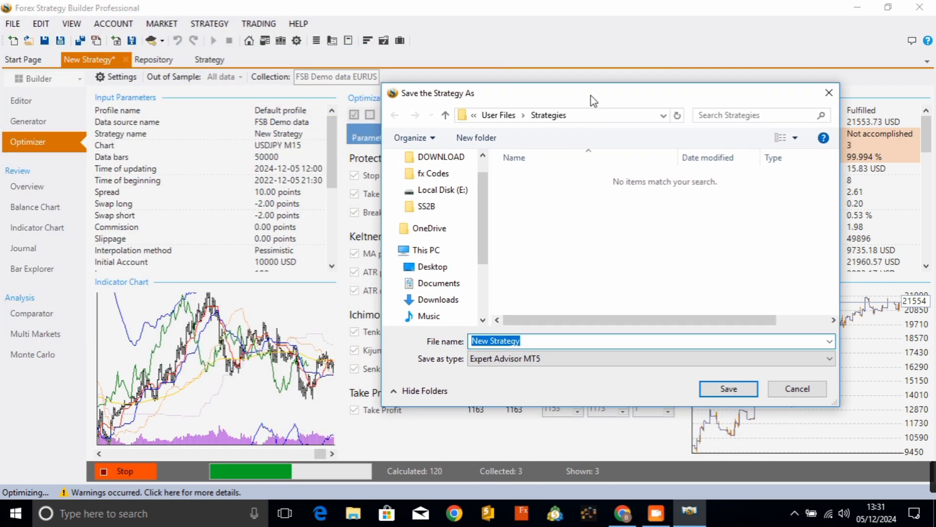
{"action": "type", "text": "u"}
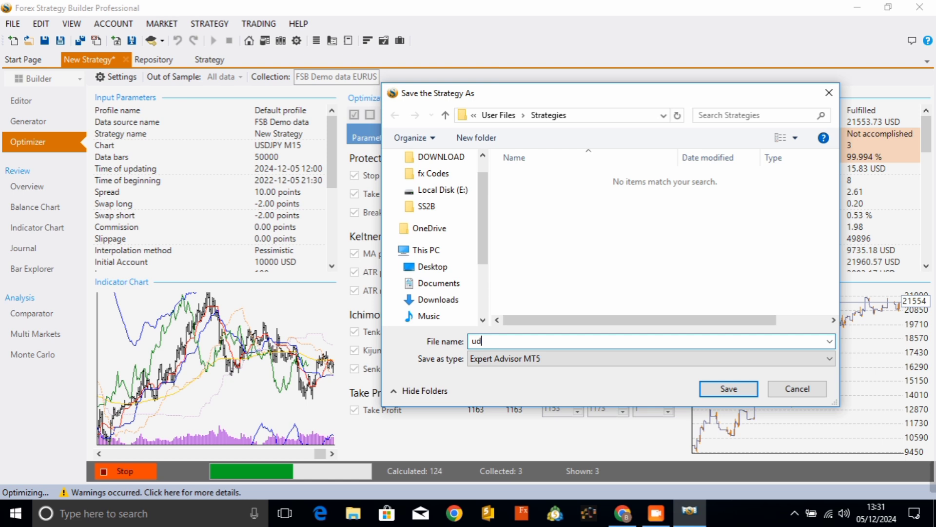
{"action": "key", "text": "BackSpace"}
{"action": "type", "text": "jpy"}
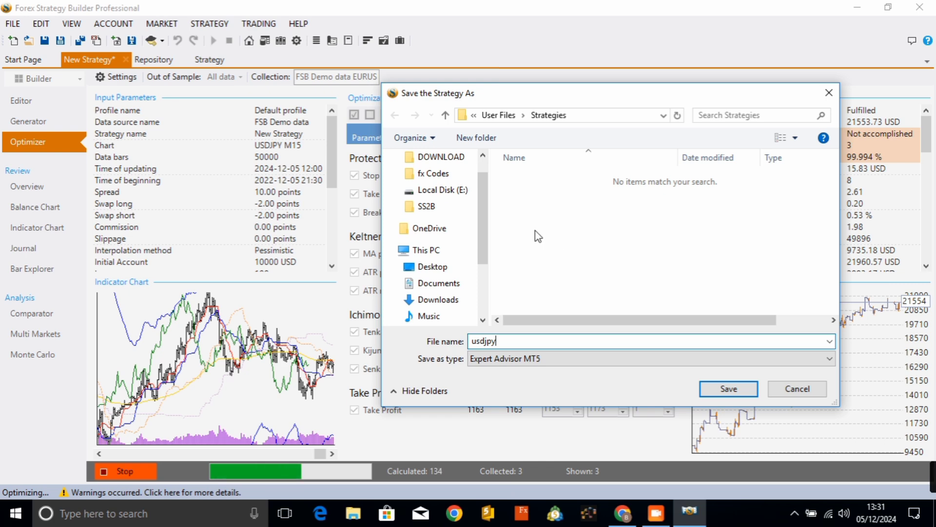
{"action": "left_click", "coordinate": [728, 388]}
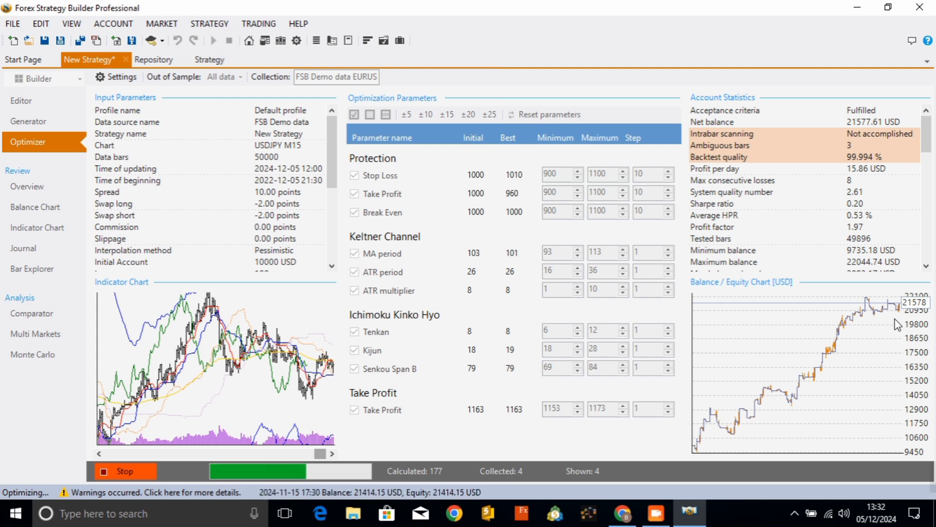
Stop the optimization and view the optimized strategy on the full indicator chart.
{"action": "left_click", "coordinate": [126, 471]}
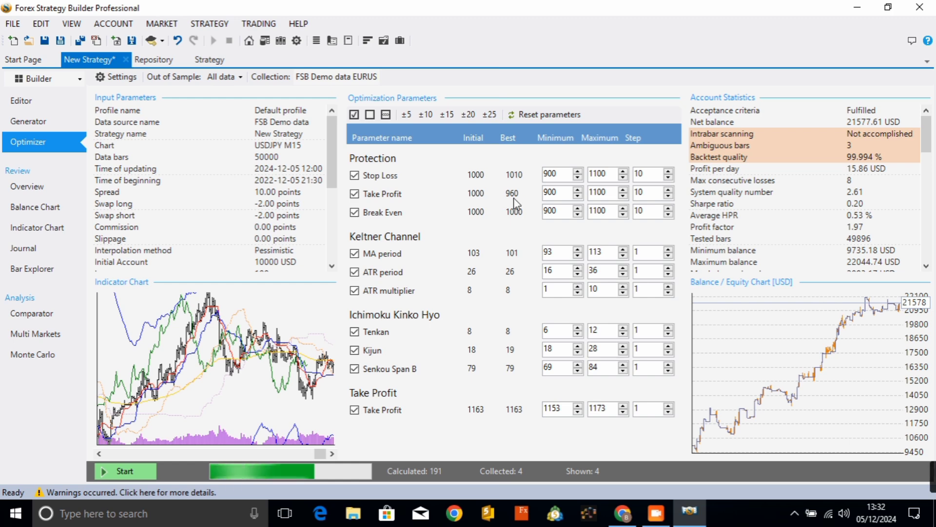
{"action": "double_click", "coordinate": [266, 357]}
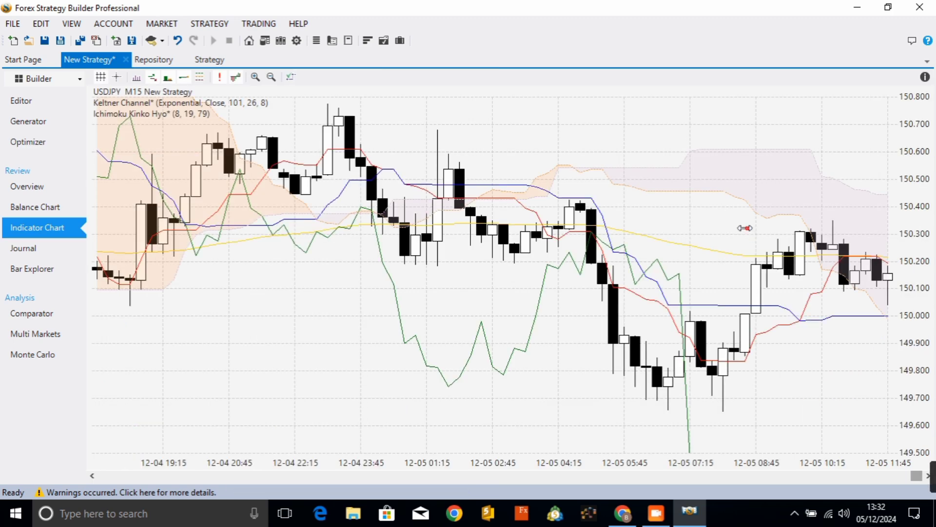
Examine the optimized strategy's trades and indicator lines on the USDJPY M15 chart from 5 December back to 2 December.
{"action": "scroll", "coordinate": [744, 227], "scroll_direction": "up", "scroll_amount": 5}
{"action": "scroll", "coordinate": [505, 234], "scroll_direction": "up", "scroll_amount": 3}
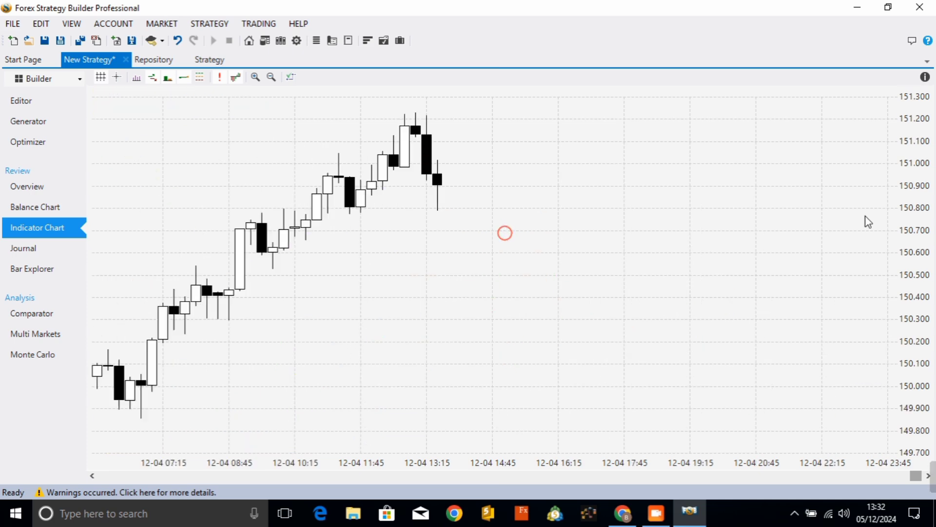
{"action": "scroll", "coordinate": [746, 257], "scroll_direction": "up", "scroll_amount": 3}
{"action": "scroll", "coordinate": [340, 311], "scroll_direction": "up", "scroll_amount": 3}
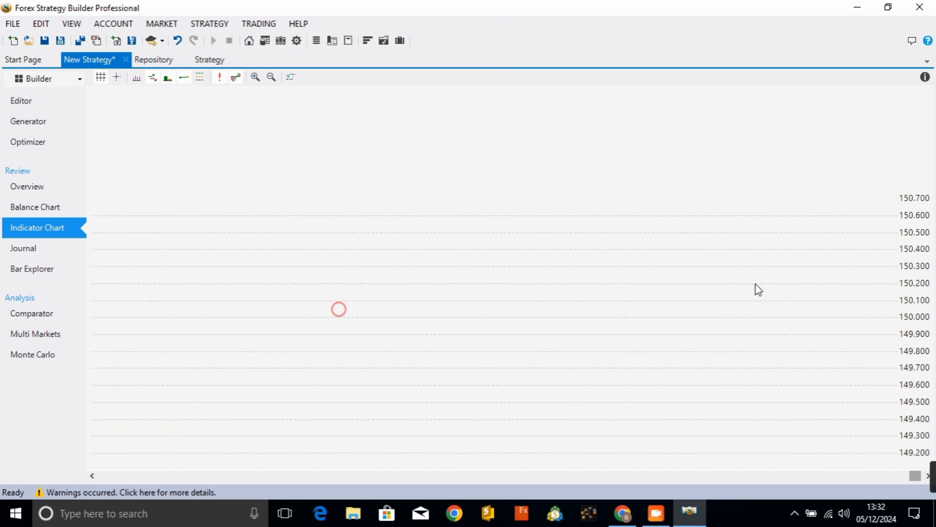
{"action": "scroll", "coordinate": [342, 341], "scroll_direction": "up", "scroll_amount": 3}
{"action": "scroll", "coordinate": [342, 366], "scroll_direction": "up", "scroll_amount": 3}
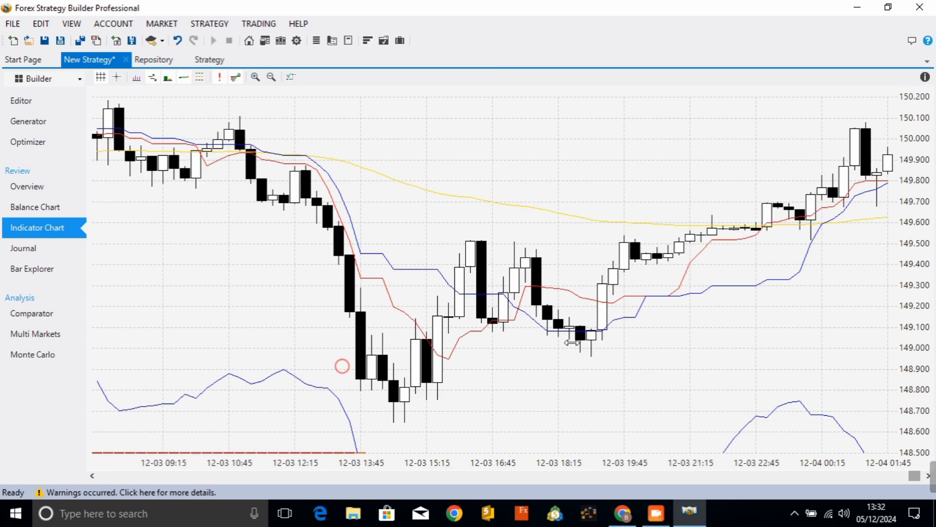
{"action": "scroll", "coordinate": [595, 349], "scroll_direction": "up", "scroll_amount": 3}
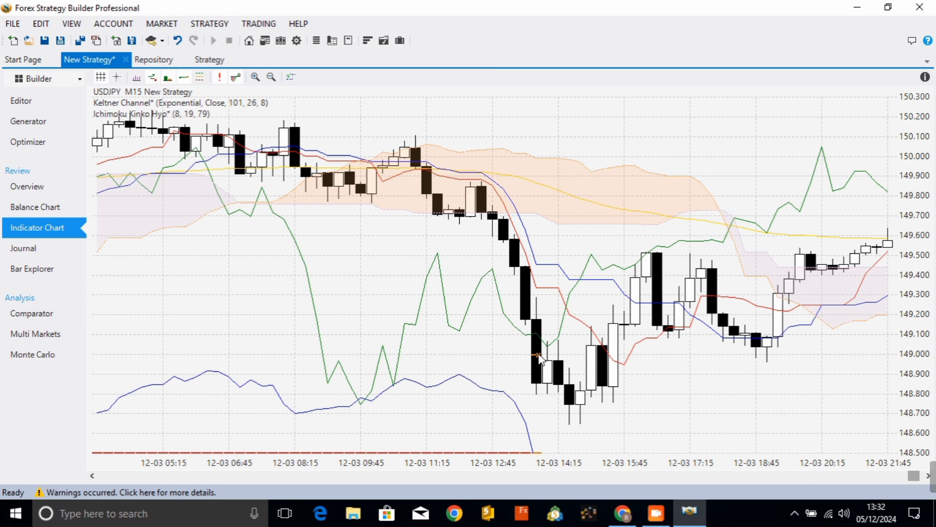
{"action": "scroll", "coordinate": [370, 239], "scroll_direction": "up", "scroll_amount": 3}
{"action": "scroll", "coordinate": [408, 249], "scroll_direction": "up", "scroll_amount": 3}
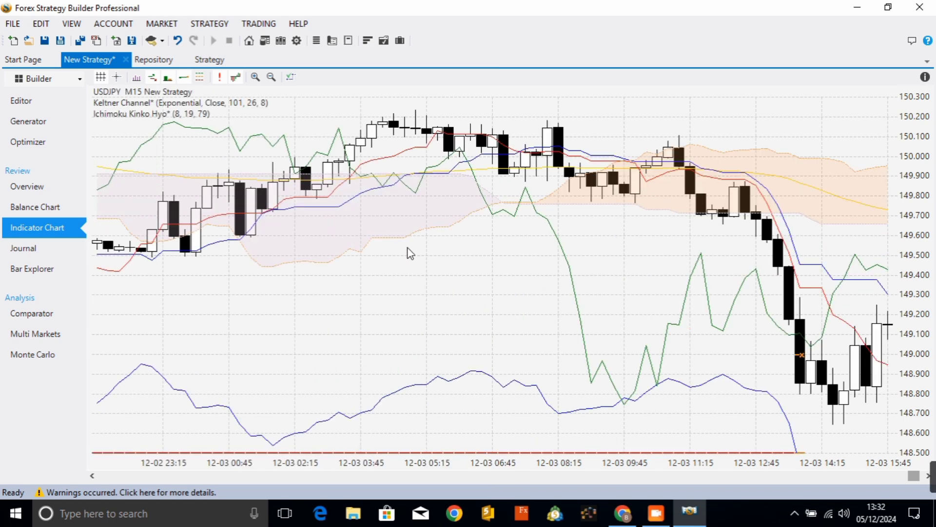
{"action": "scroll", "coordinate": [372, 242], "scroll_direction": "up", "scroll_amount": 3}
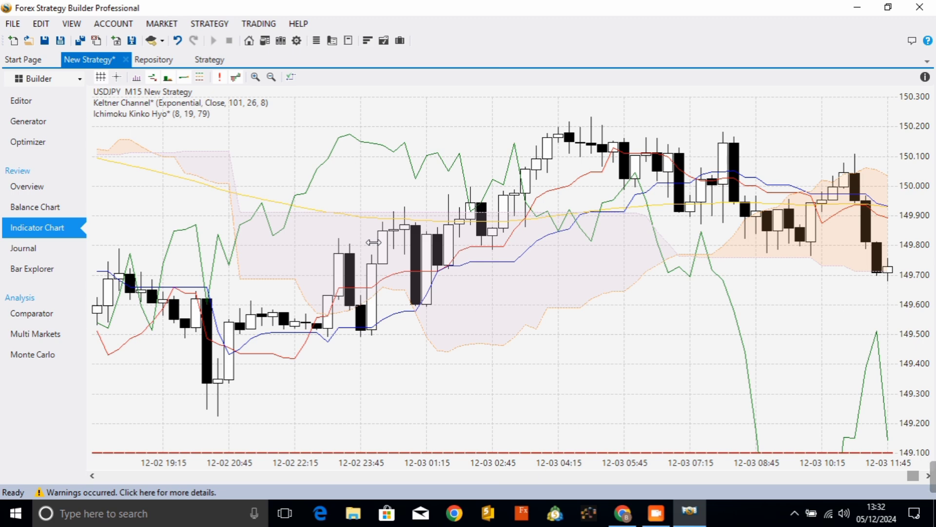
{"action": "scroll", "coordinate": [373, 242], "scroll_direction": "down", "scroll_amount": 3}
{"action": "scroll", "coordinate": [364, 242], "scroll_direction": "down", "scroll_amount": 3}
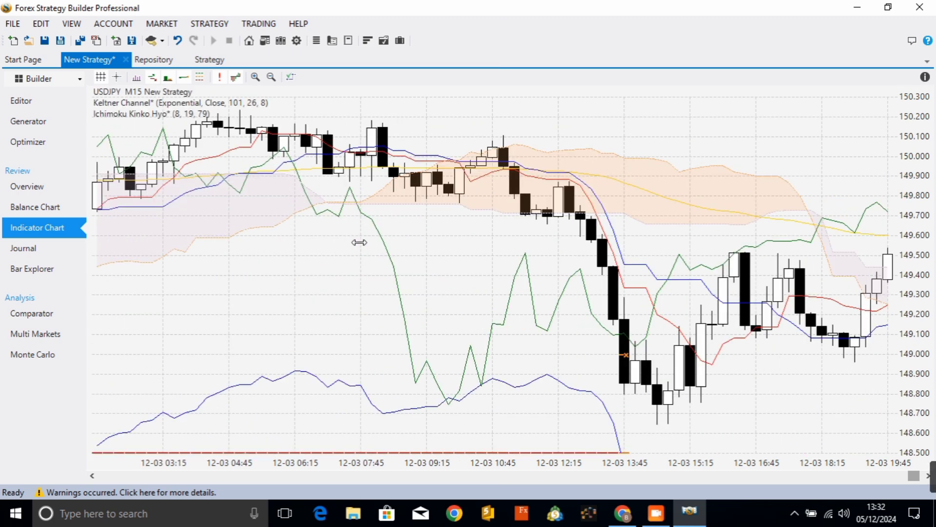
Trace the chart history further back to 27 November and inspect the strategy's entry and exit marks around the sharp price drops.
{"action": "scroll", "coordinate": [359, 242], "scroll_direction": "up", "scroll_amount": 8}
{"action": "scroll", "coordinate": [486, 260], "scroll_direction": "up", "scroll_amount": 3}
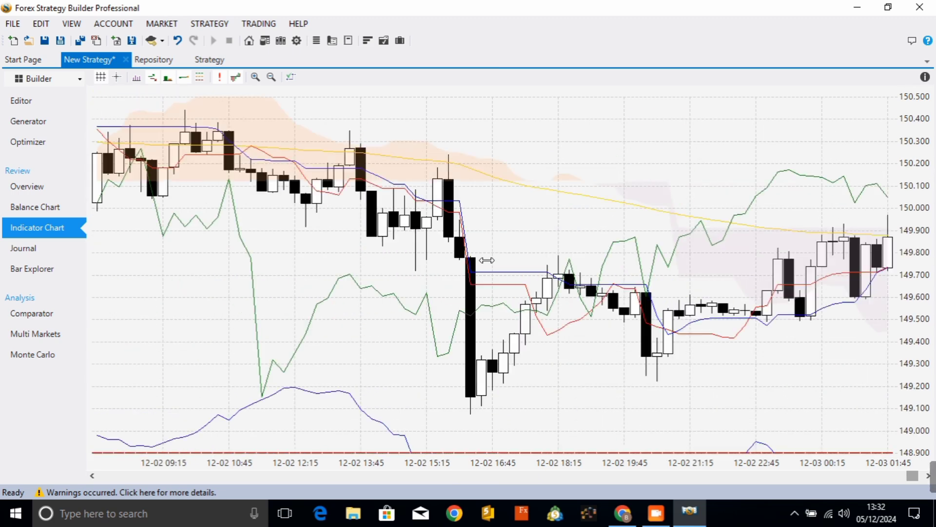
{"action": "scroll", "coordinate": [487, 260], "scroll_direction": "up", "scroll_amount": 9}
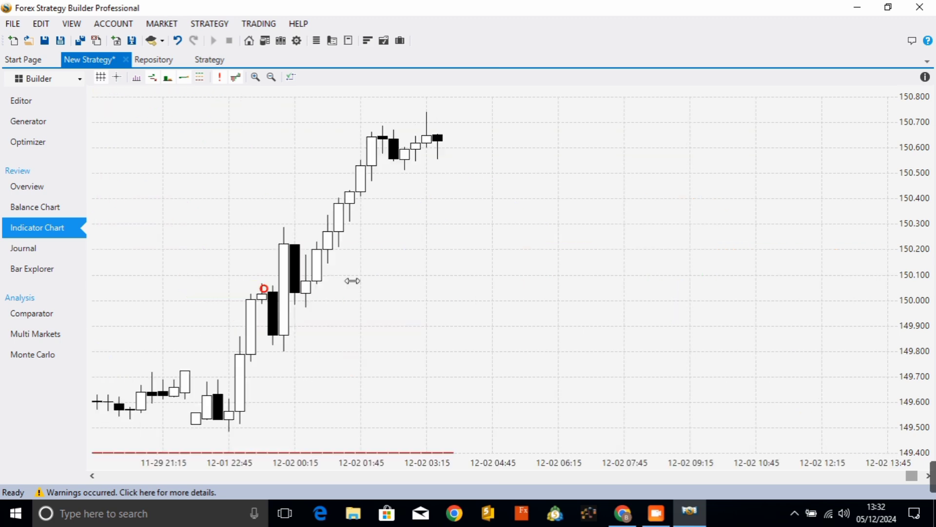
{"action": "scroll", "coordinate": [353, 292], "scroll_direction": "up", "scroll_amount": 5}
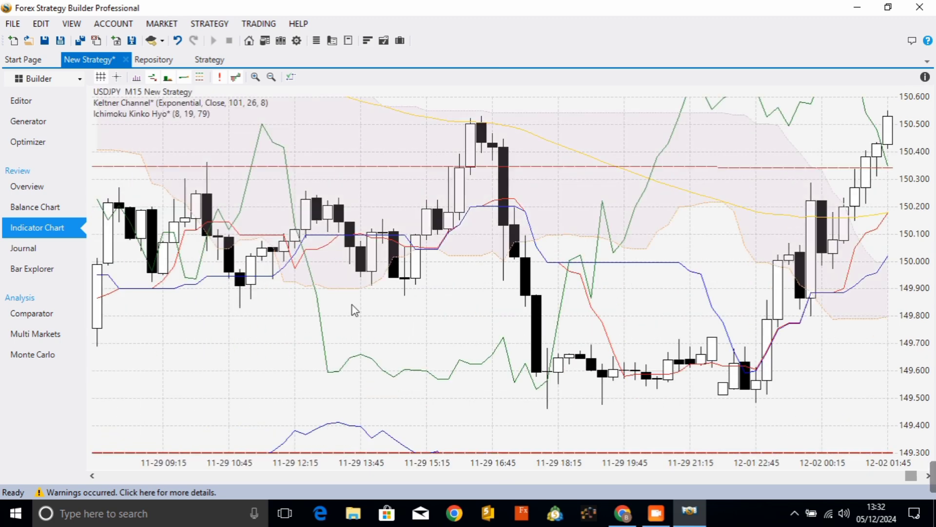
{"action": "scroll", "coordinate": [274, 305], "scroll_direction": "up", "scroll_amount": 4}
{"action": "scroll", "coordinate": [335, 299], "scroll_direction": "up", "scroll_amount": 4}
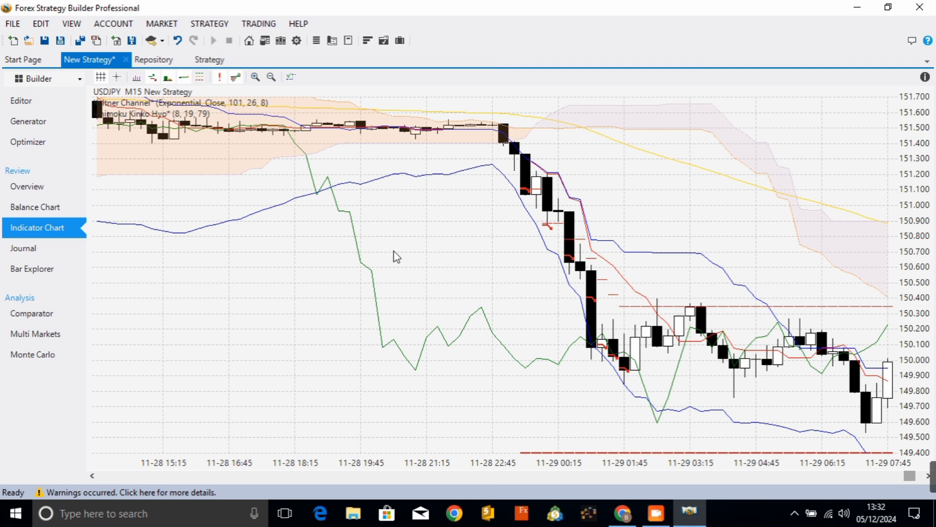
{"action": "left_click_drag", "start_coordinate": [396, 257], "coordinate": [540, 310]}
{"action": "left_click_drag", "start_coordinate": [382, 271], "coordinate": [535, 283]}
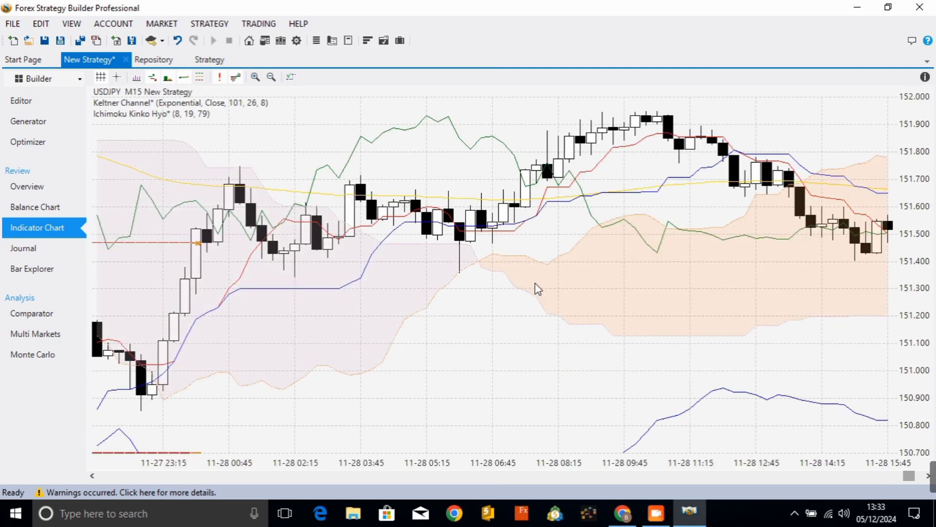
{"action": "left_click_drag", "start_coordinate": [248, 228], "coordinate": [412, 238]}
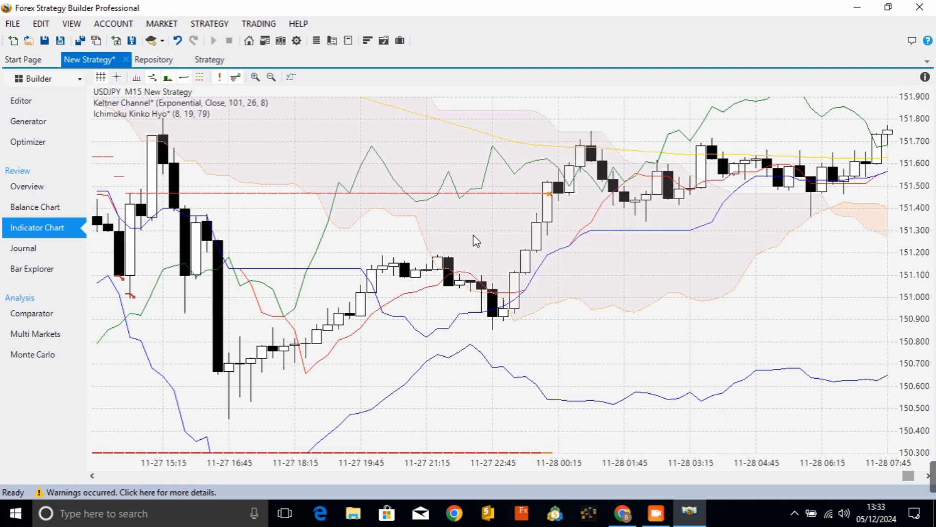
{"action": "left_click_drag", "start_coordinate": [330, 240], "coordinate": [345, 239]}
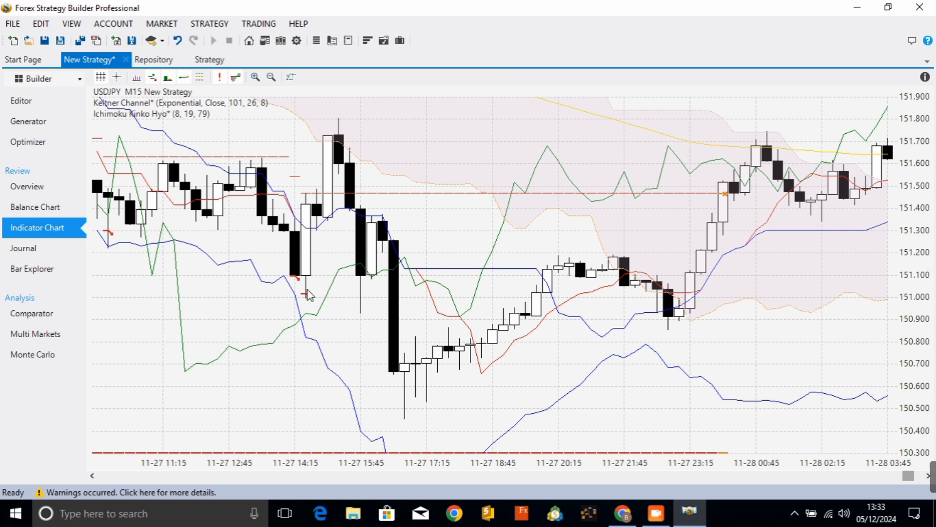